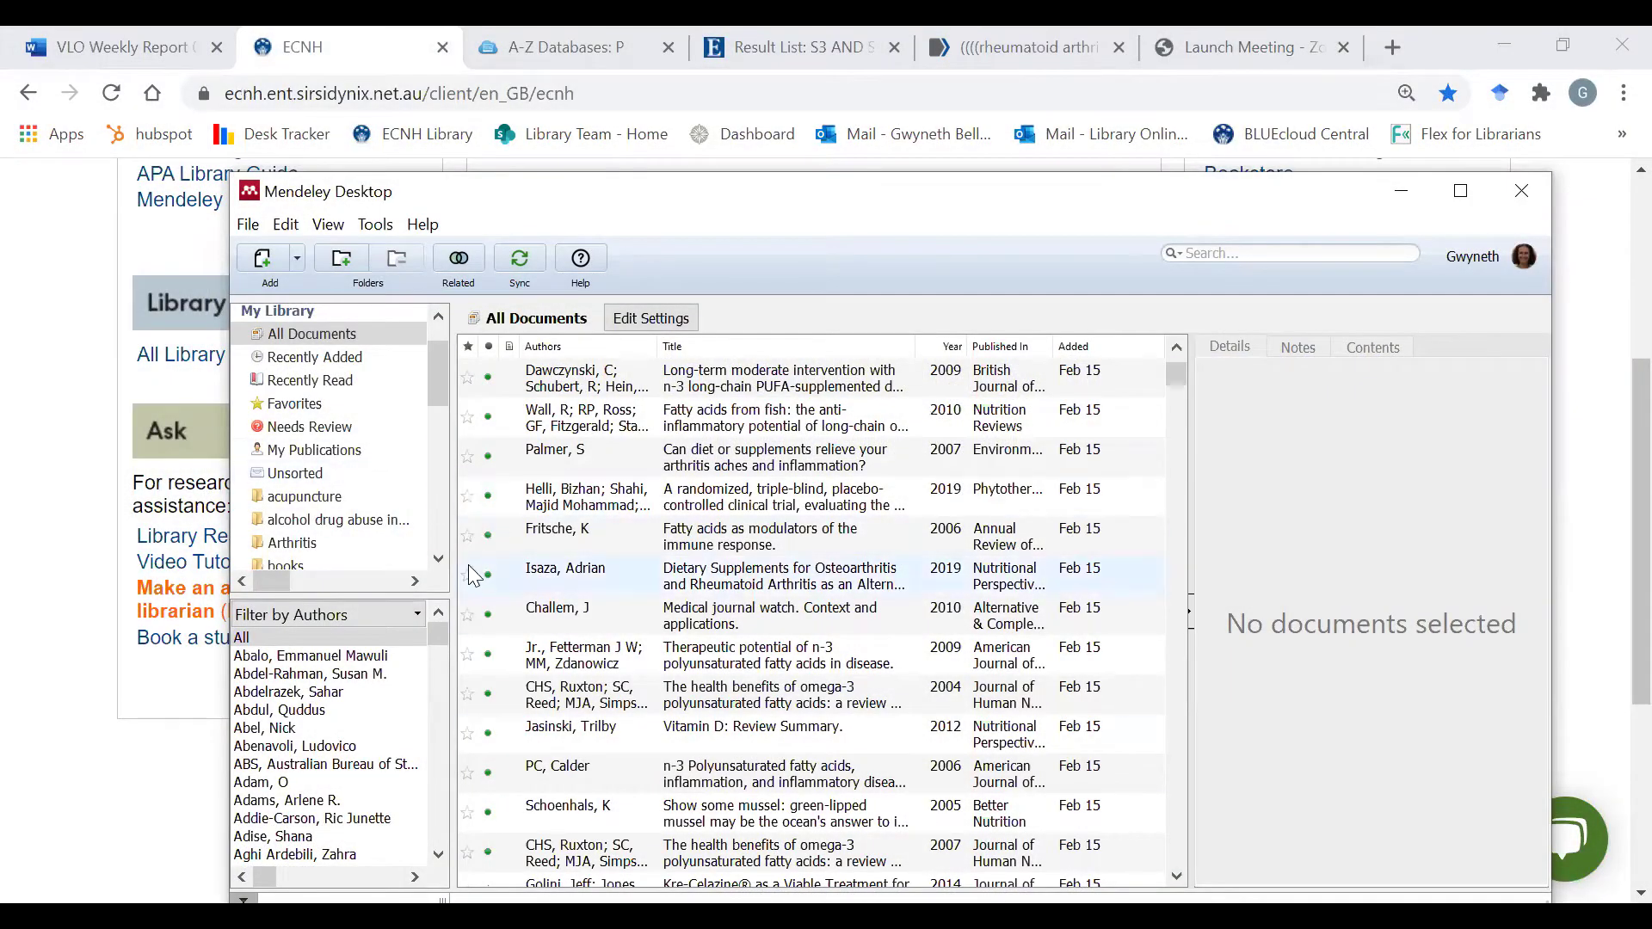
Create a new library folder named 'Omega 3'.
left_click(437, 561)
scroll(438, 575, "down", 6)
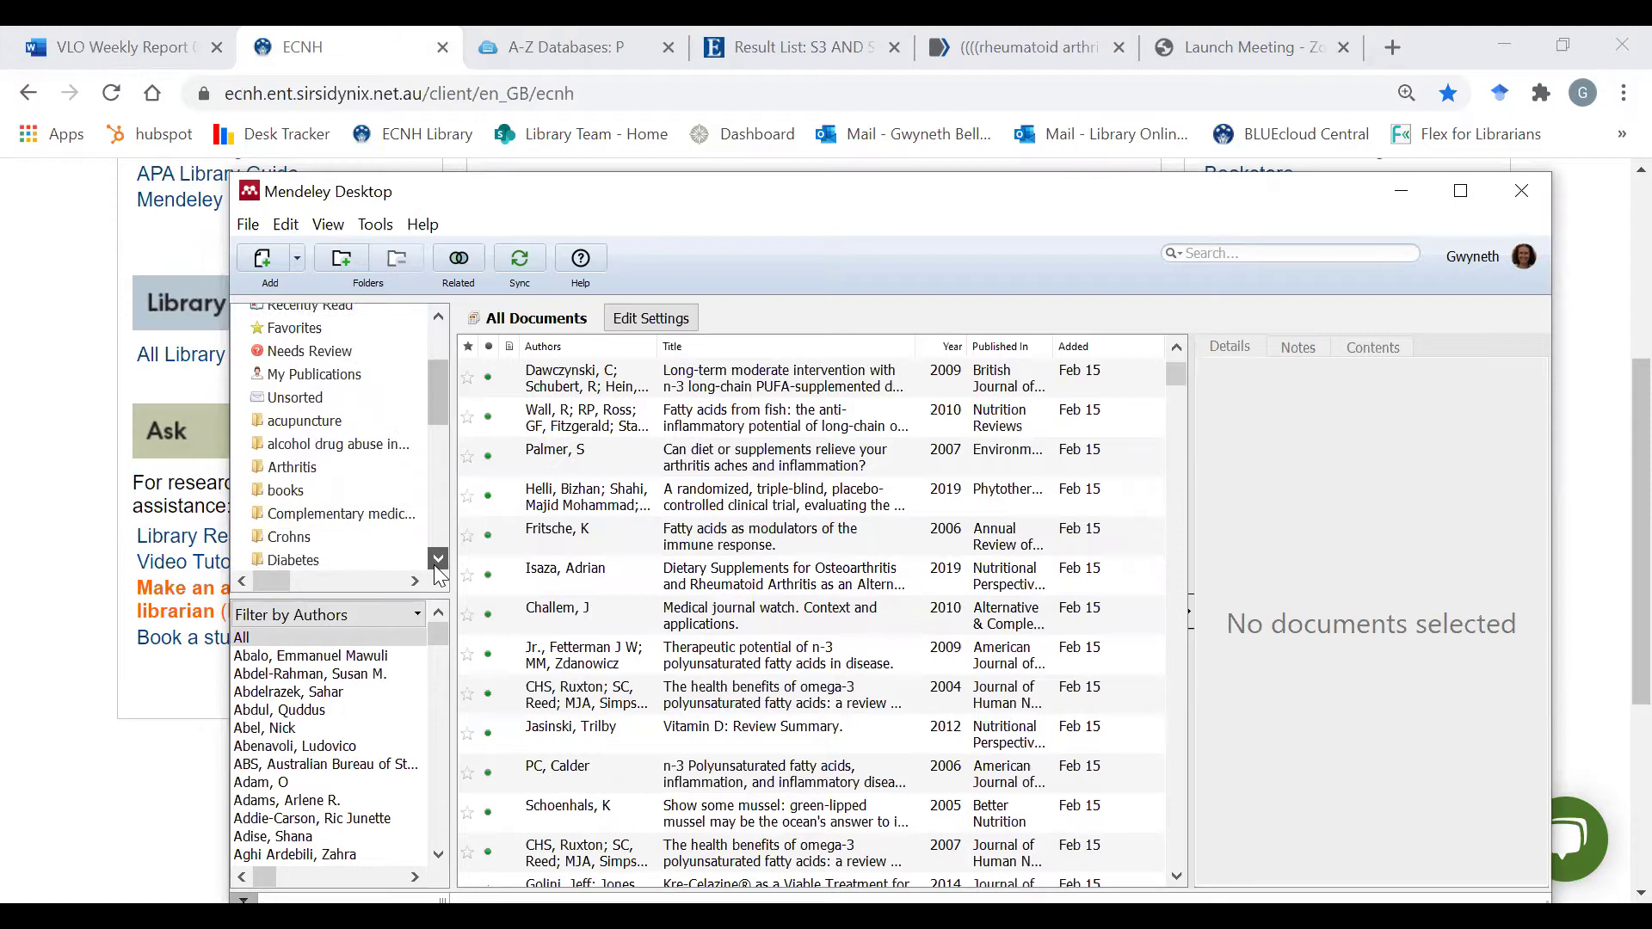
scroll(438, 575, "down", 1)
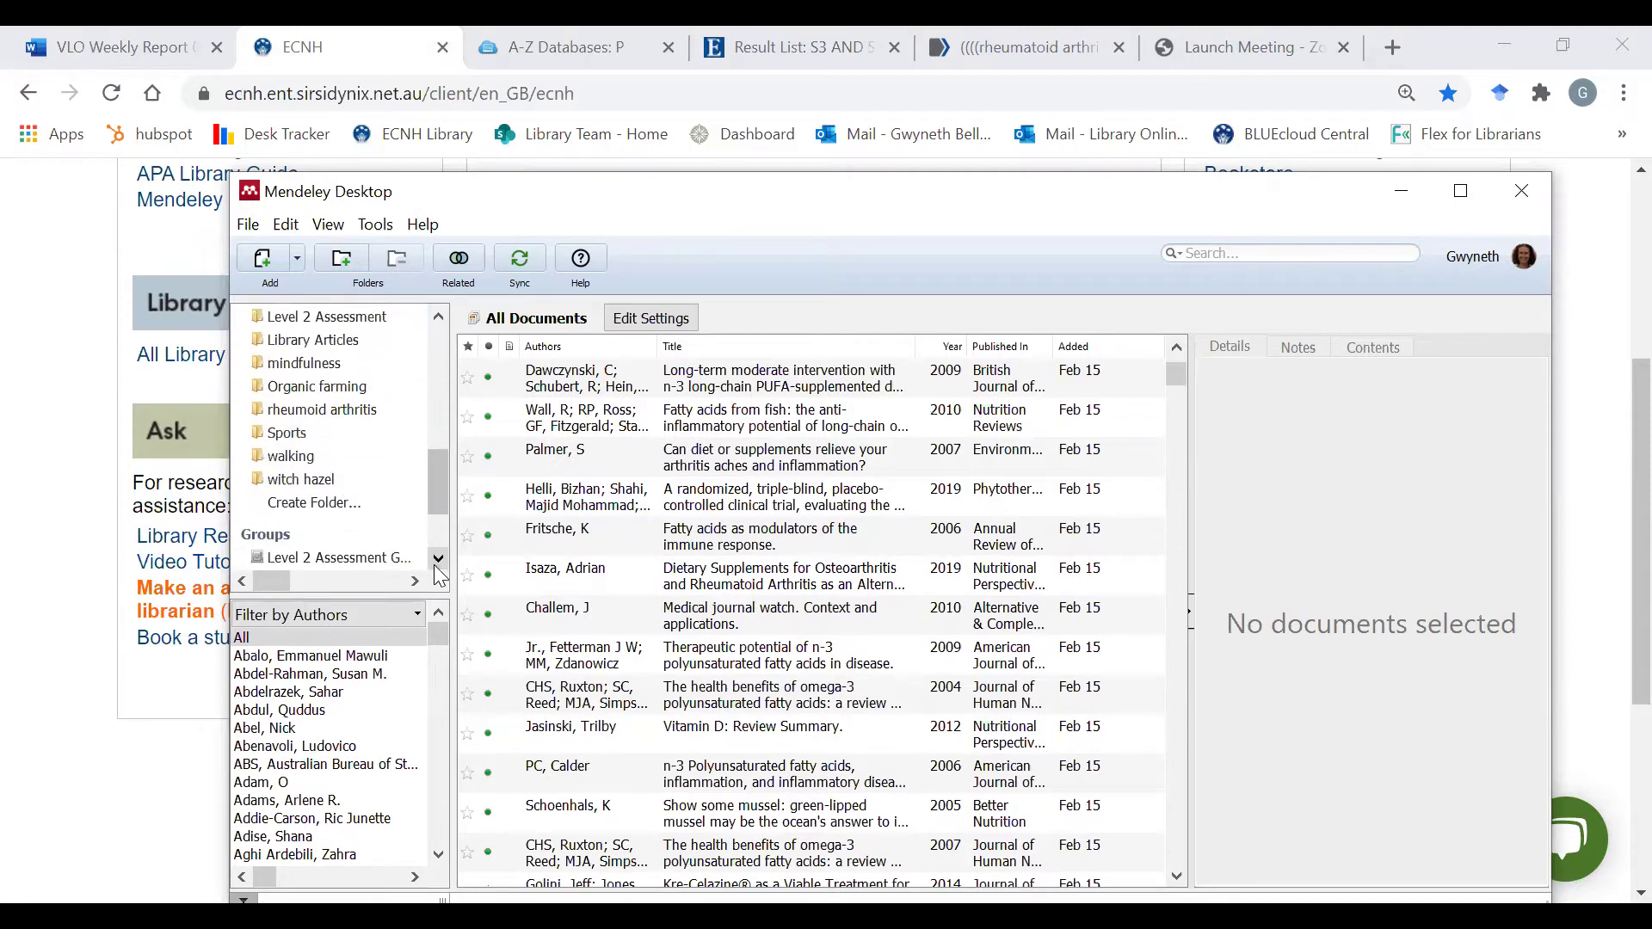
left_click(346, 506)
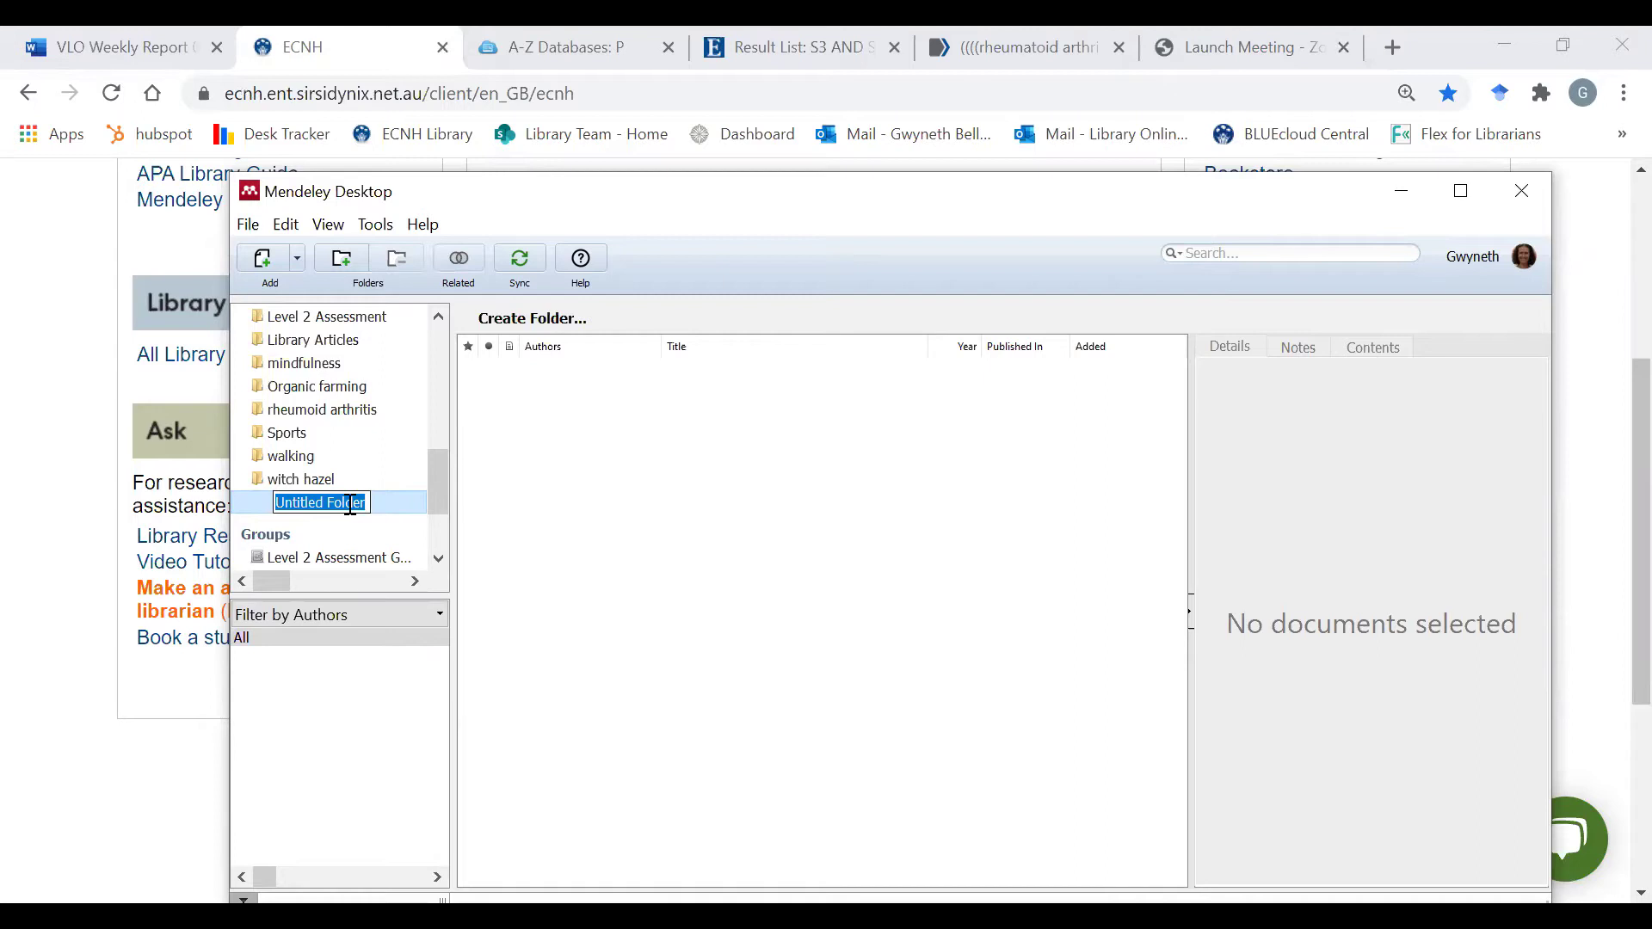
type("Omega 3")
key("Return")
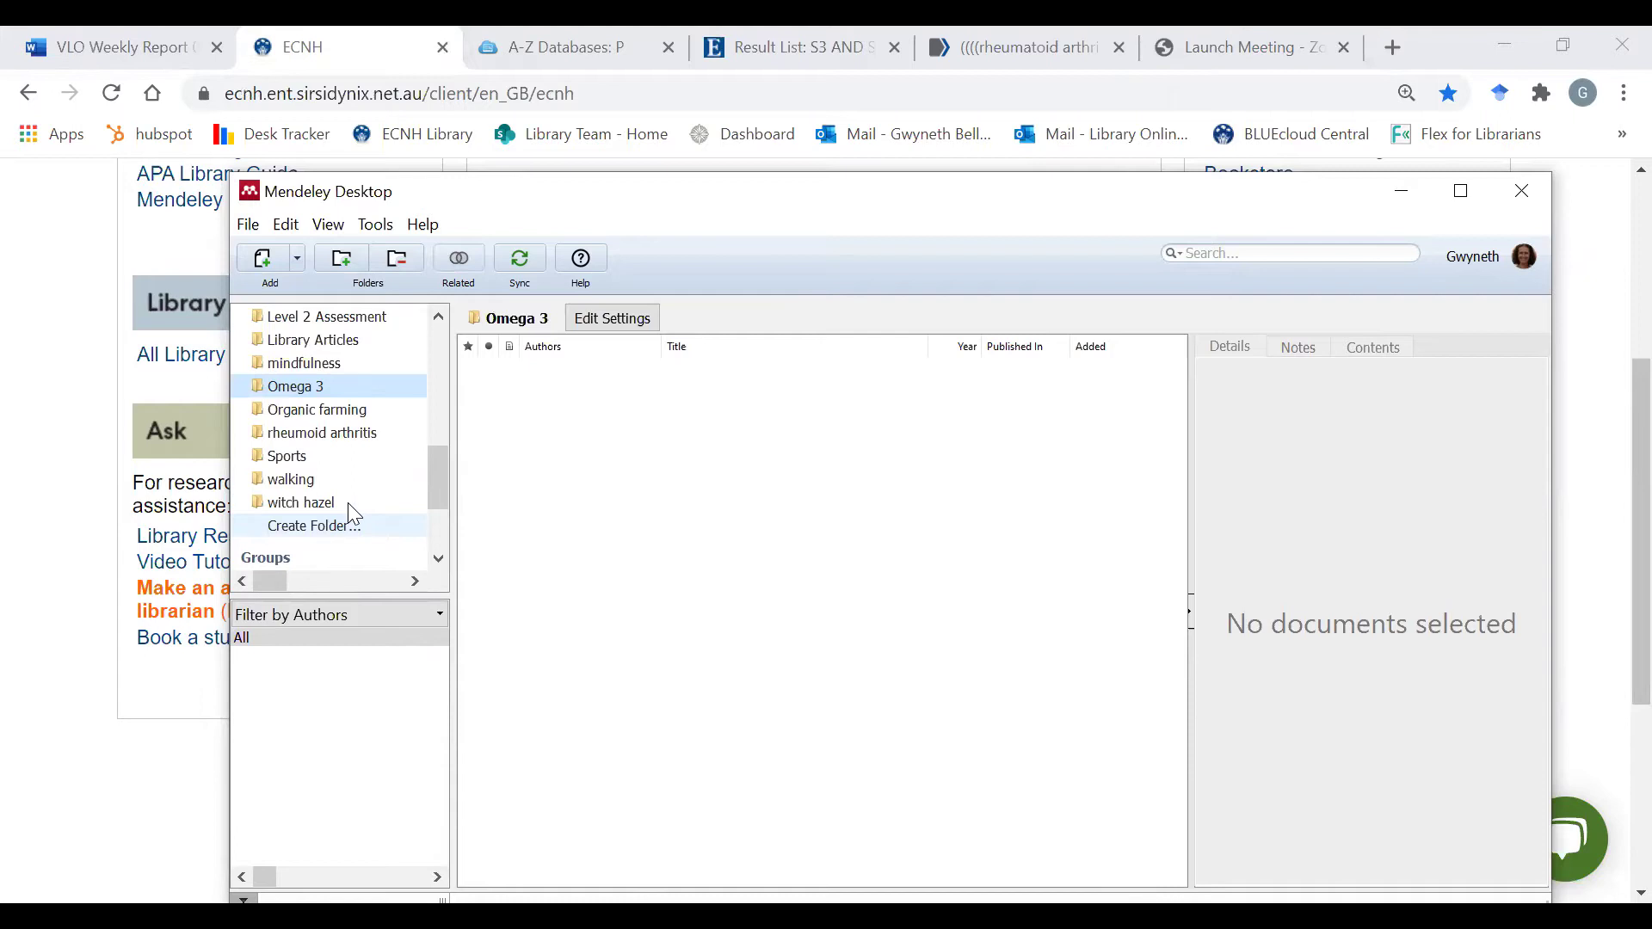
Minimize Mendeley and bring up the EBSCOhost CINAHL Plus results for S3 AND S7 AND S12.
left_click(1397, 198)
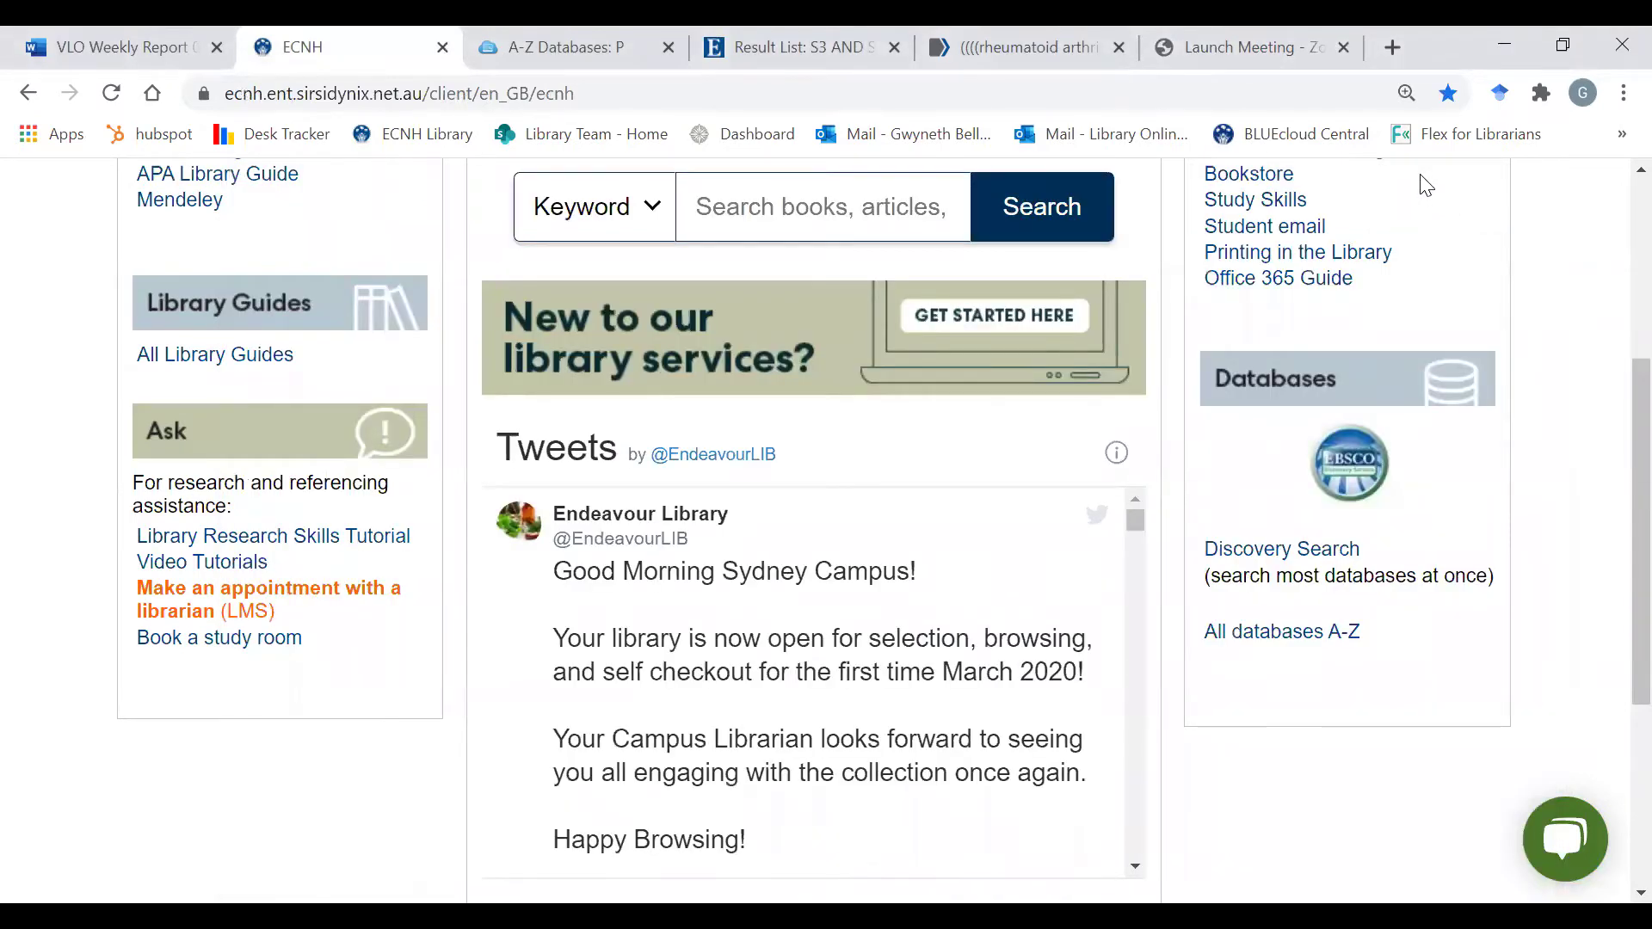
left_click(767, 47)
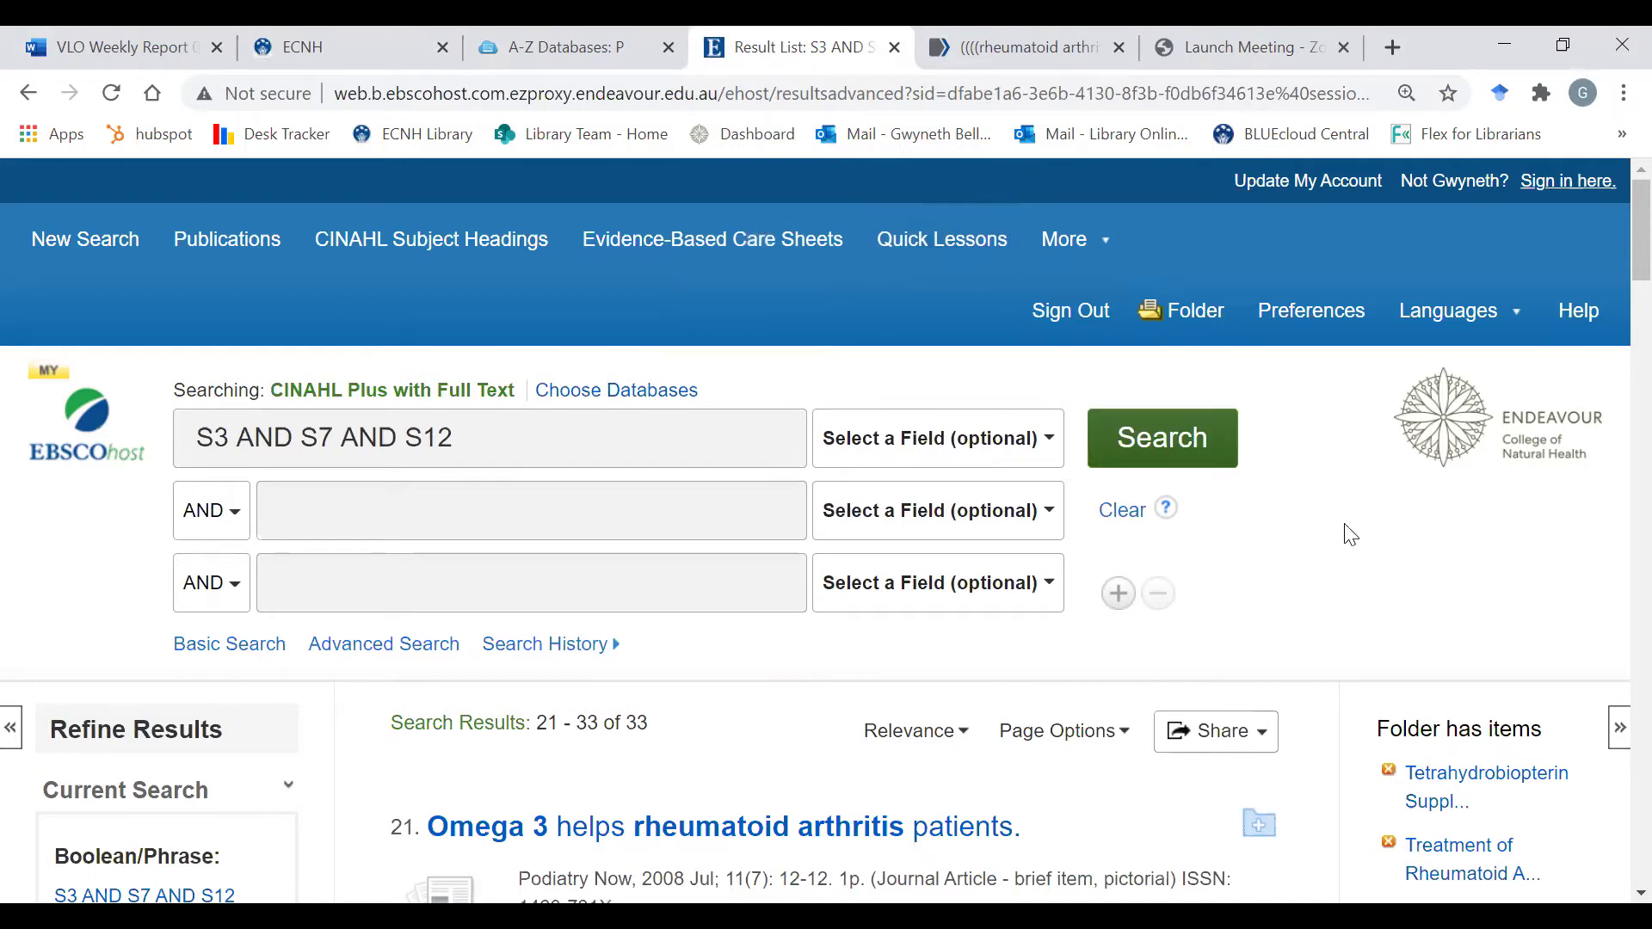
scroll(1349, 534, "down", 1)
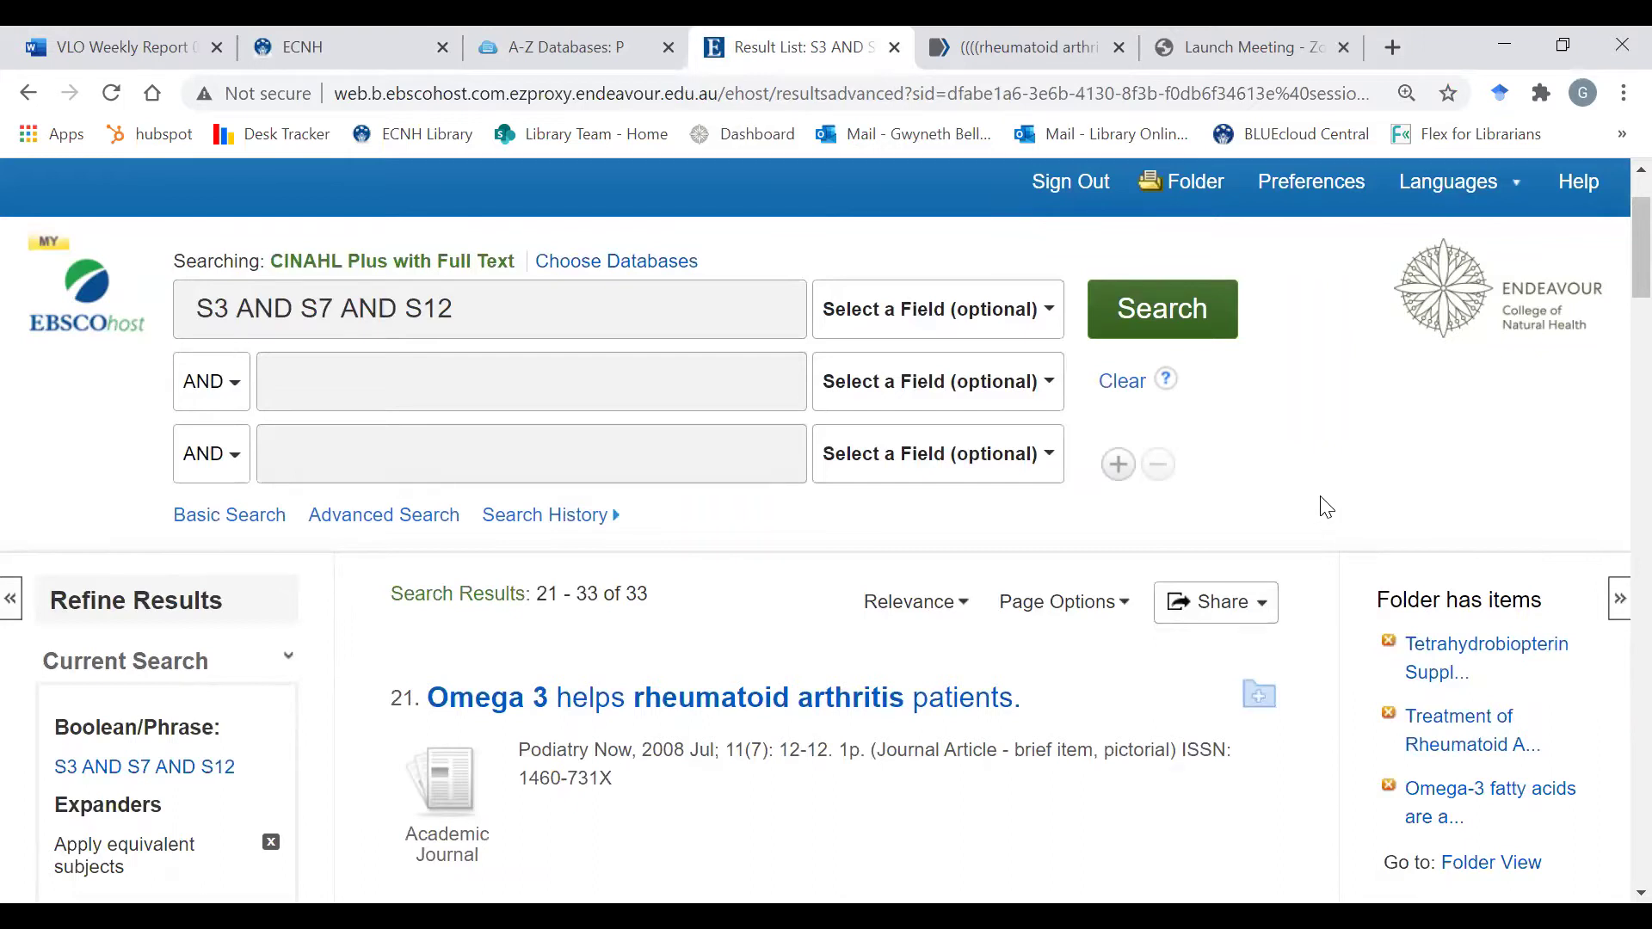
Add search results 21–33 to My Folder.
left_click(1228, 611)
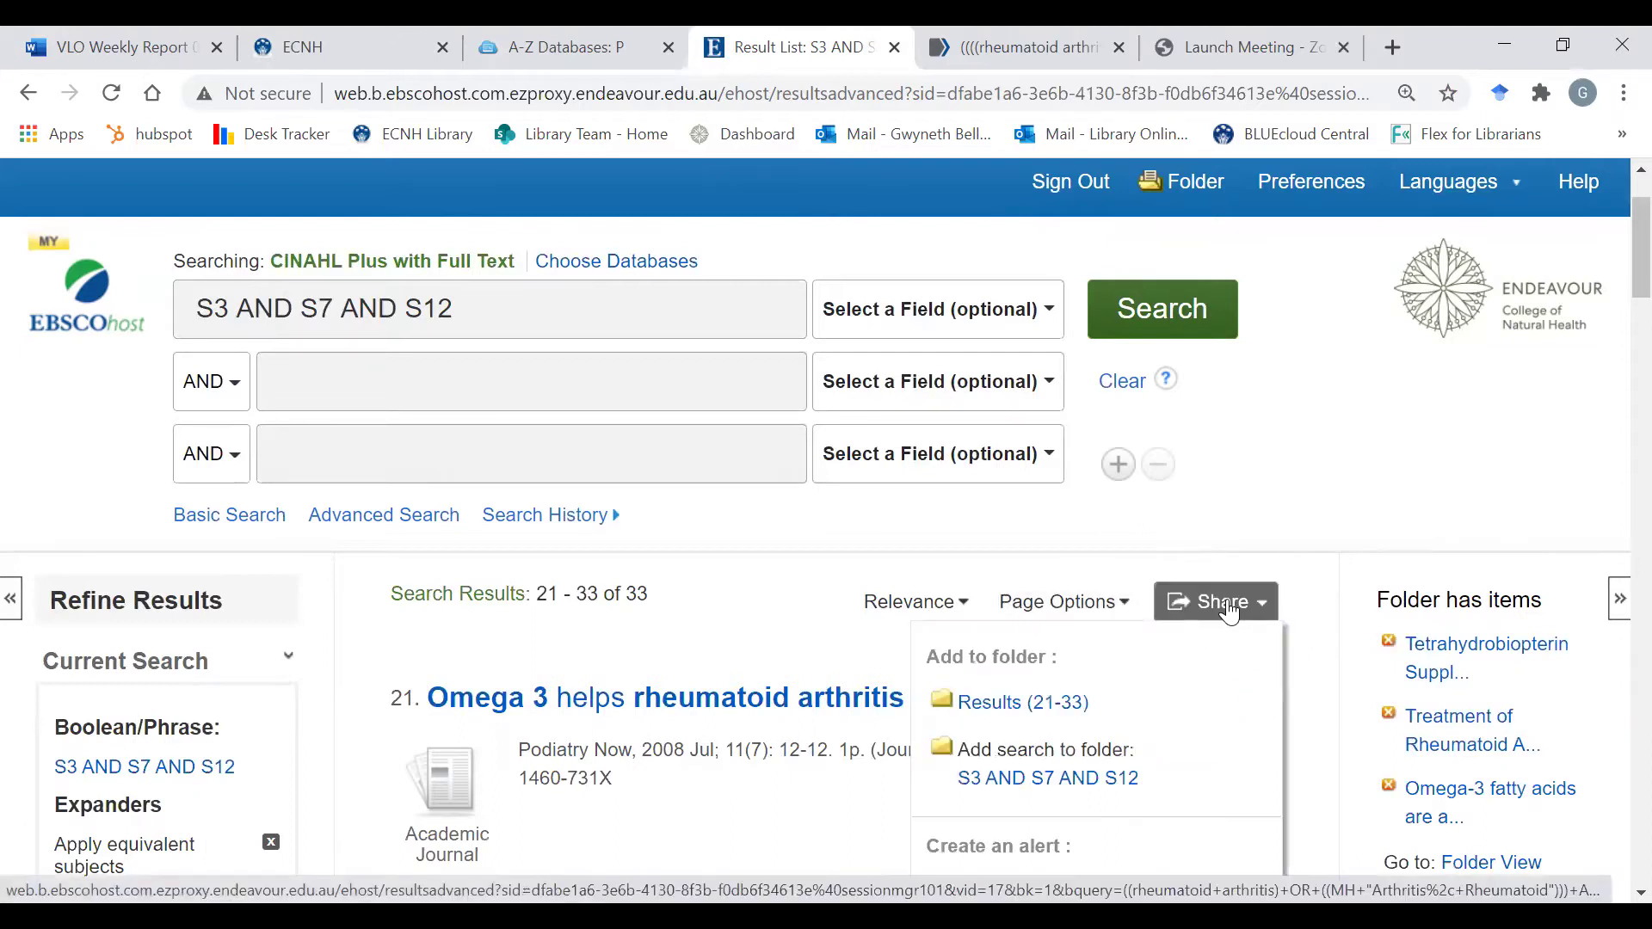
left_click(1044, 707)
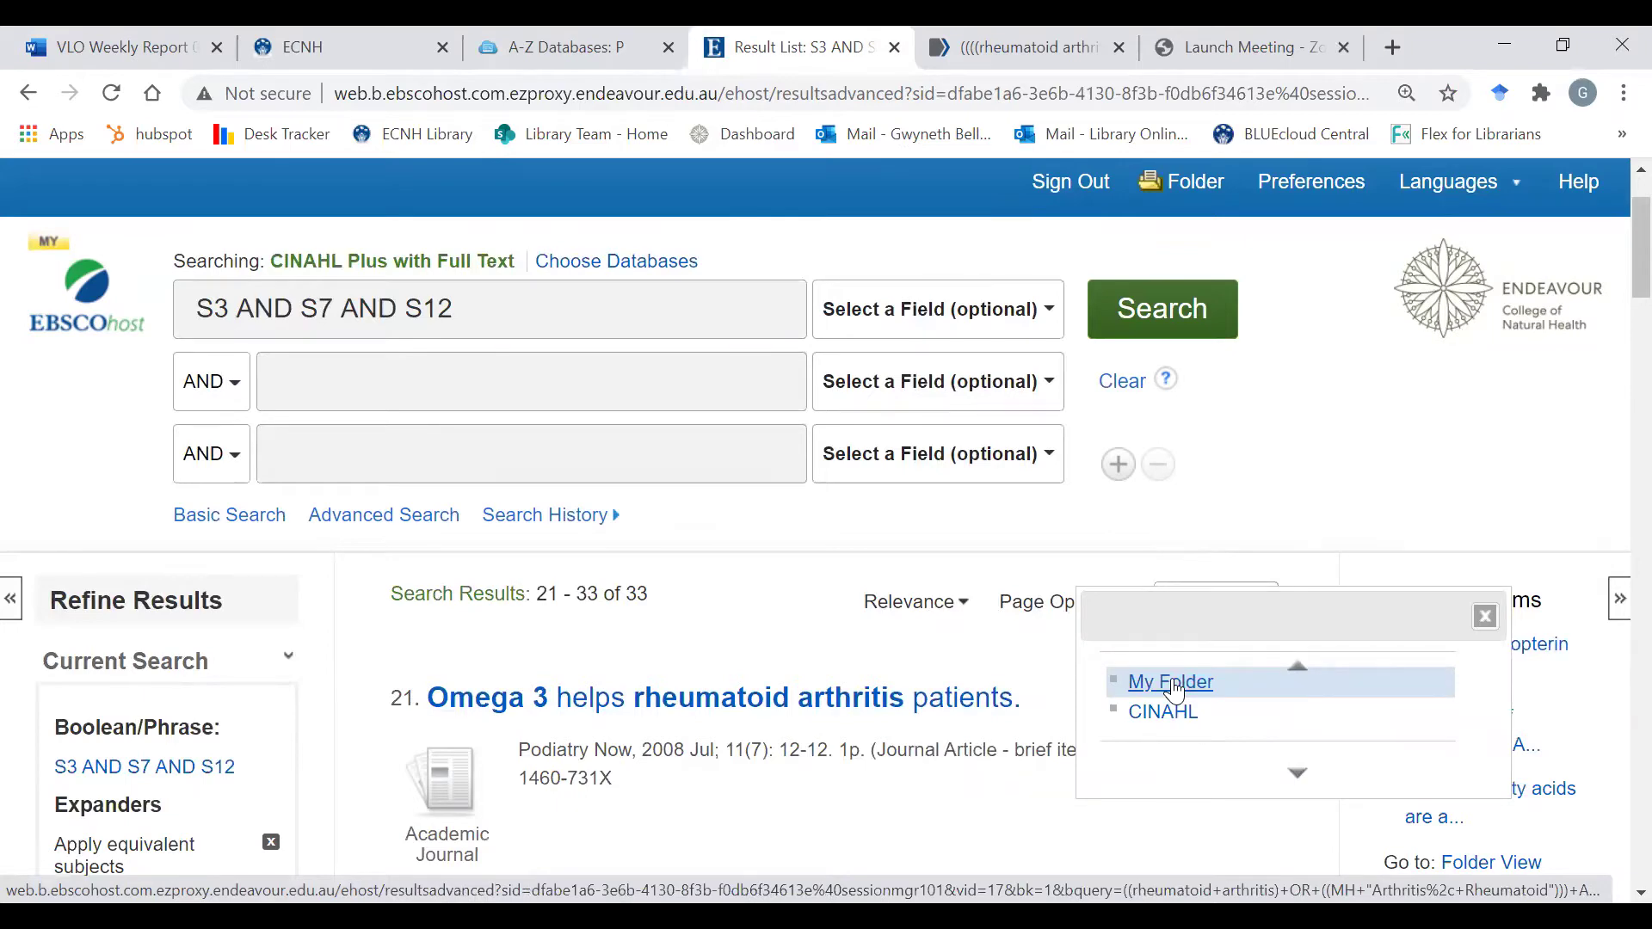
left_click(1175, 684)
scroll(1172, 688, "down", 15)
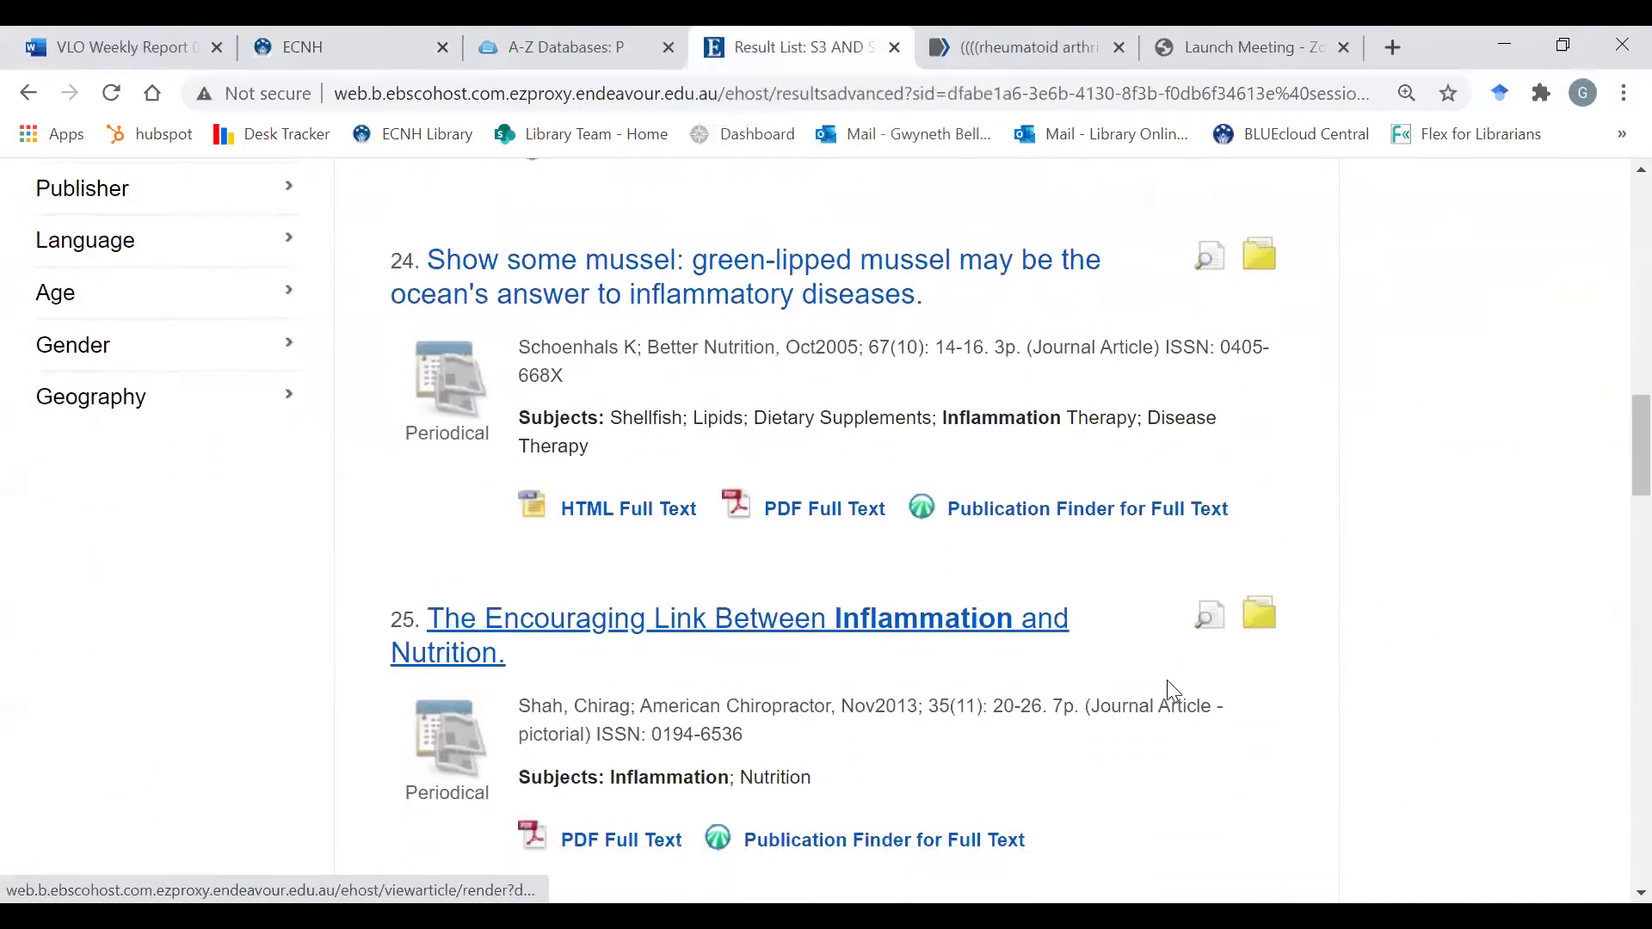
scroll(1167, 682, "down", 20)
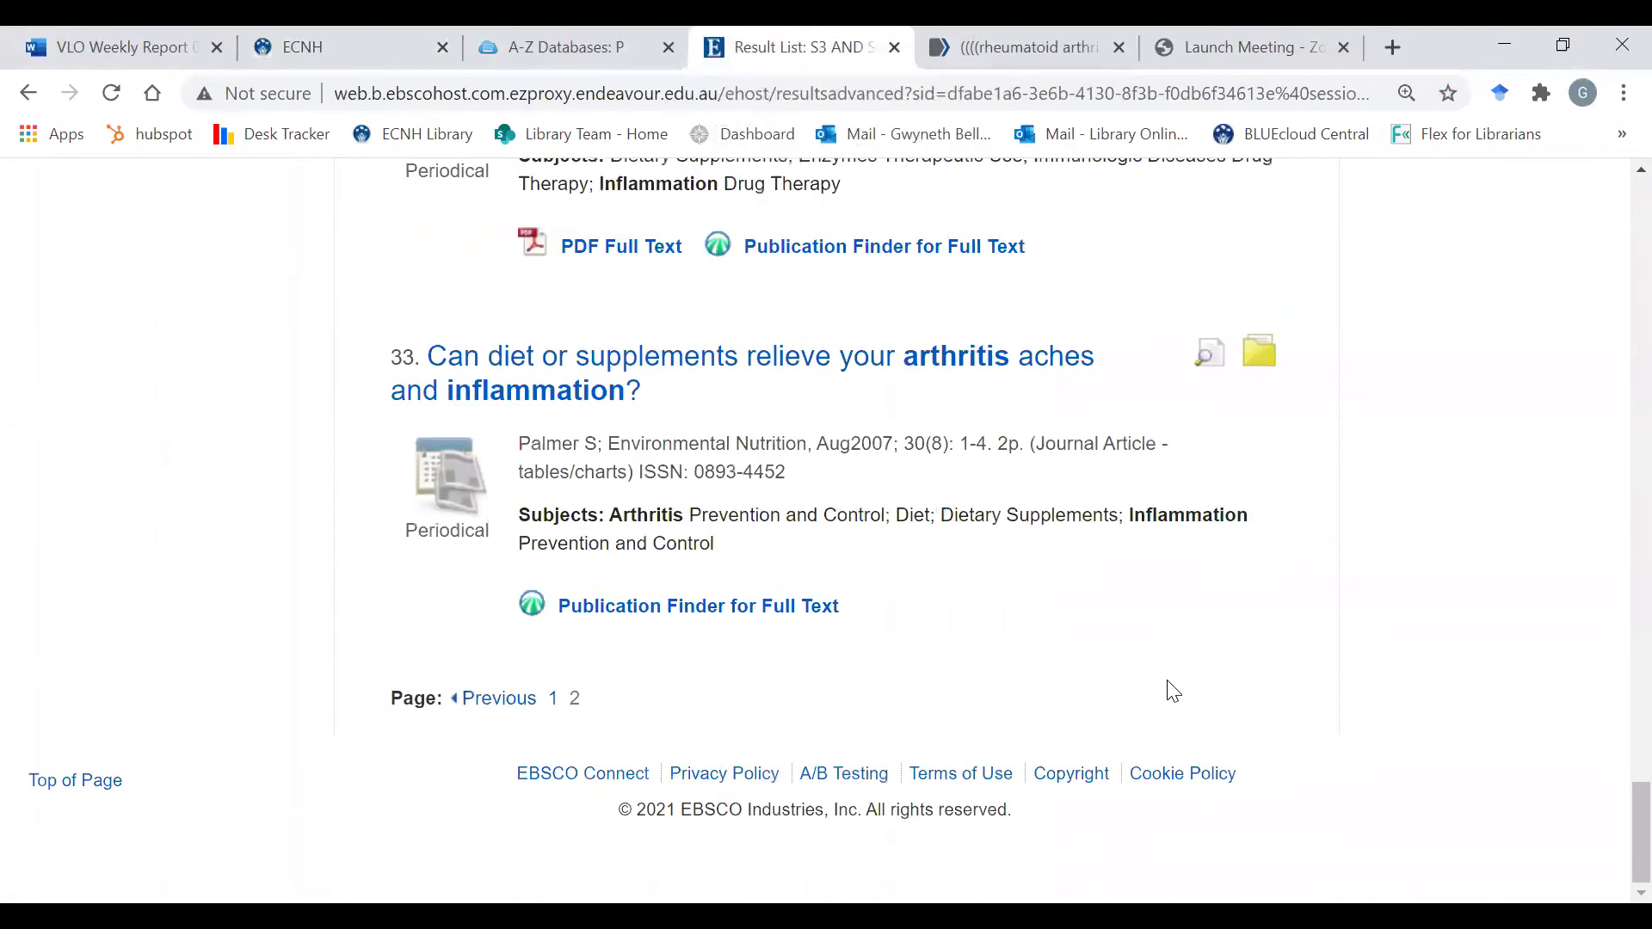
Add results 1–20 from the first page to My Folder, then view the folder.
left_click(487, 699)
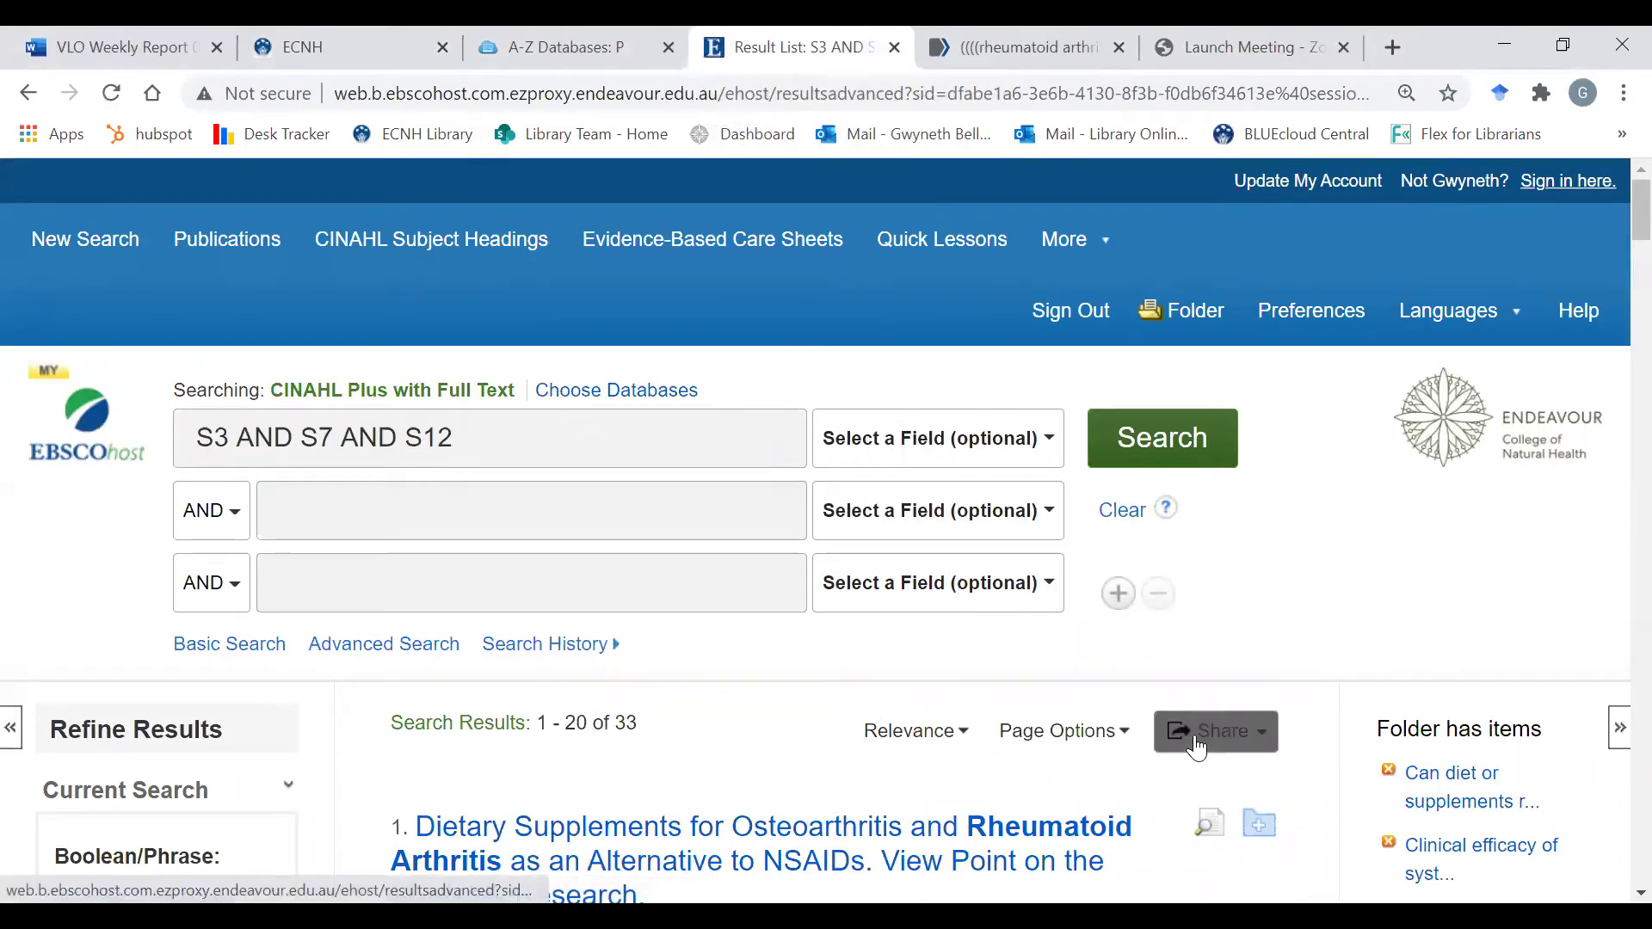
left_click(1195, 744)
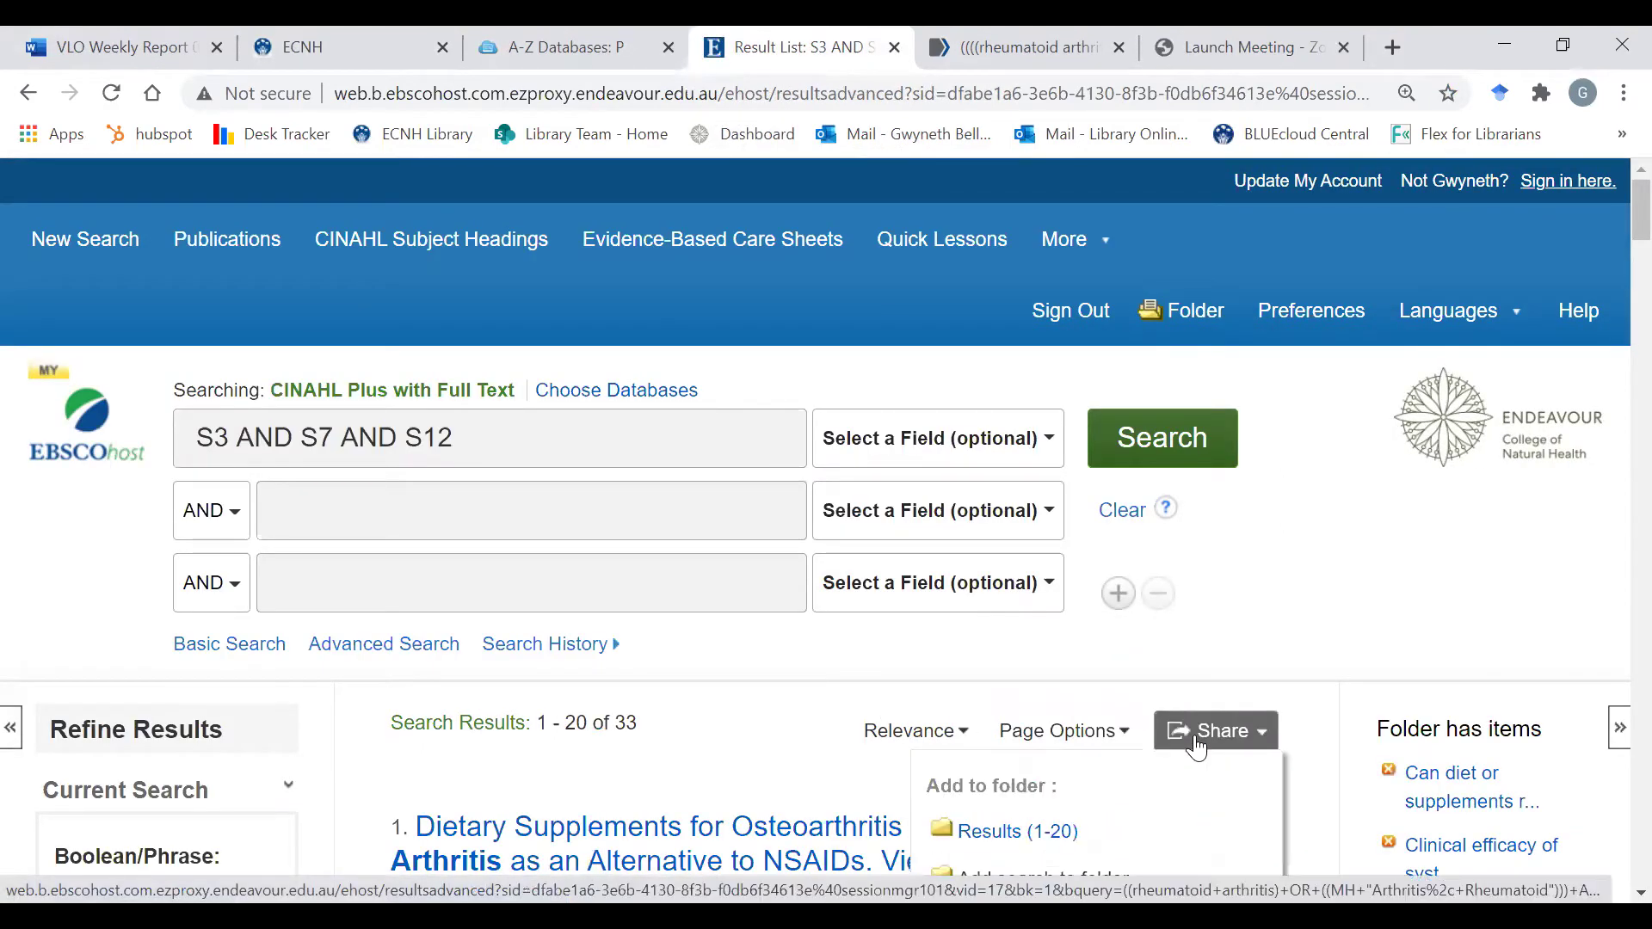
left_click(979, 839)
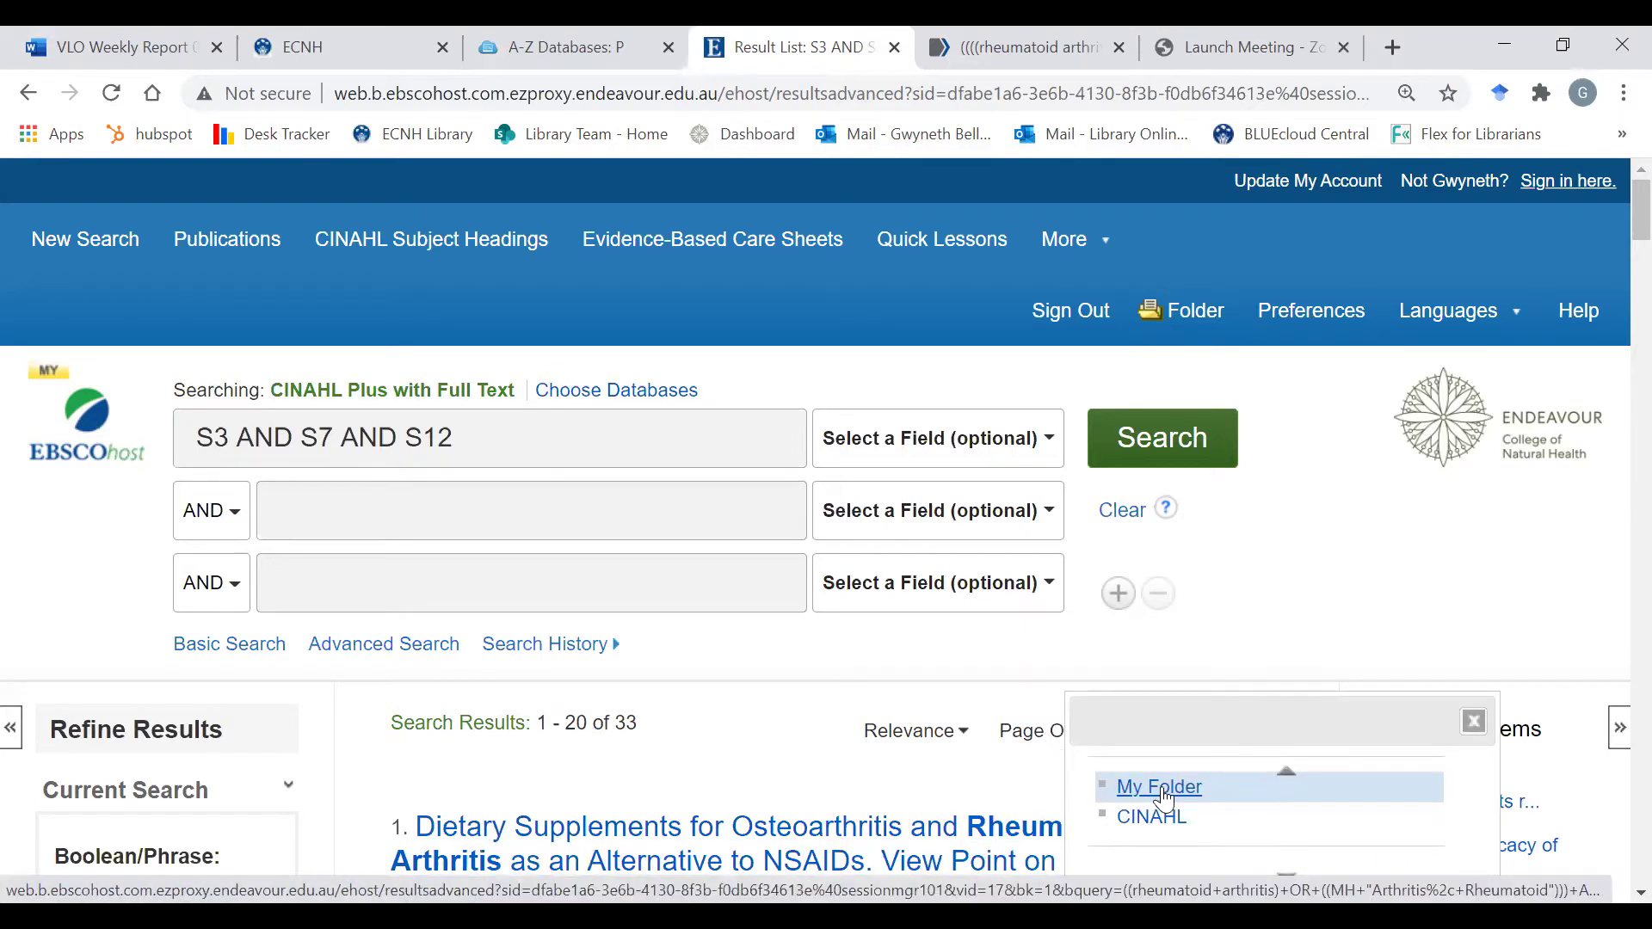
left_click(1161, 788)
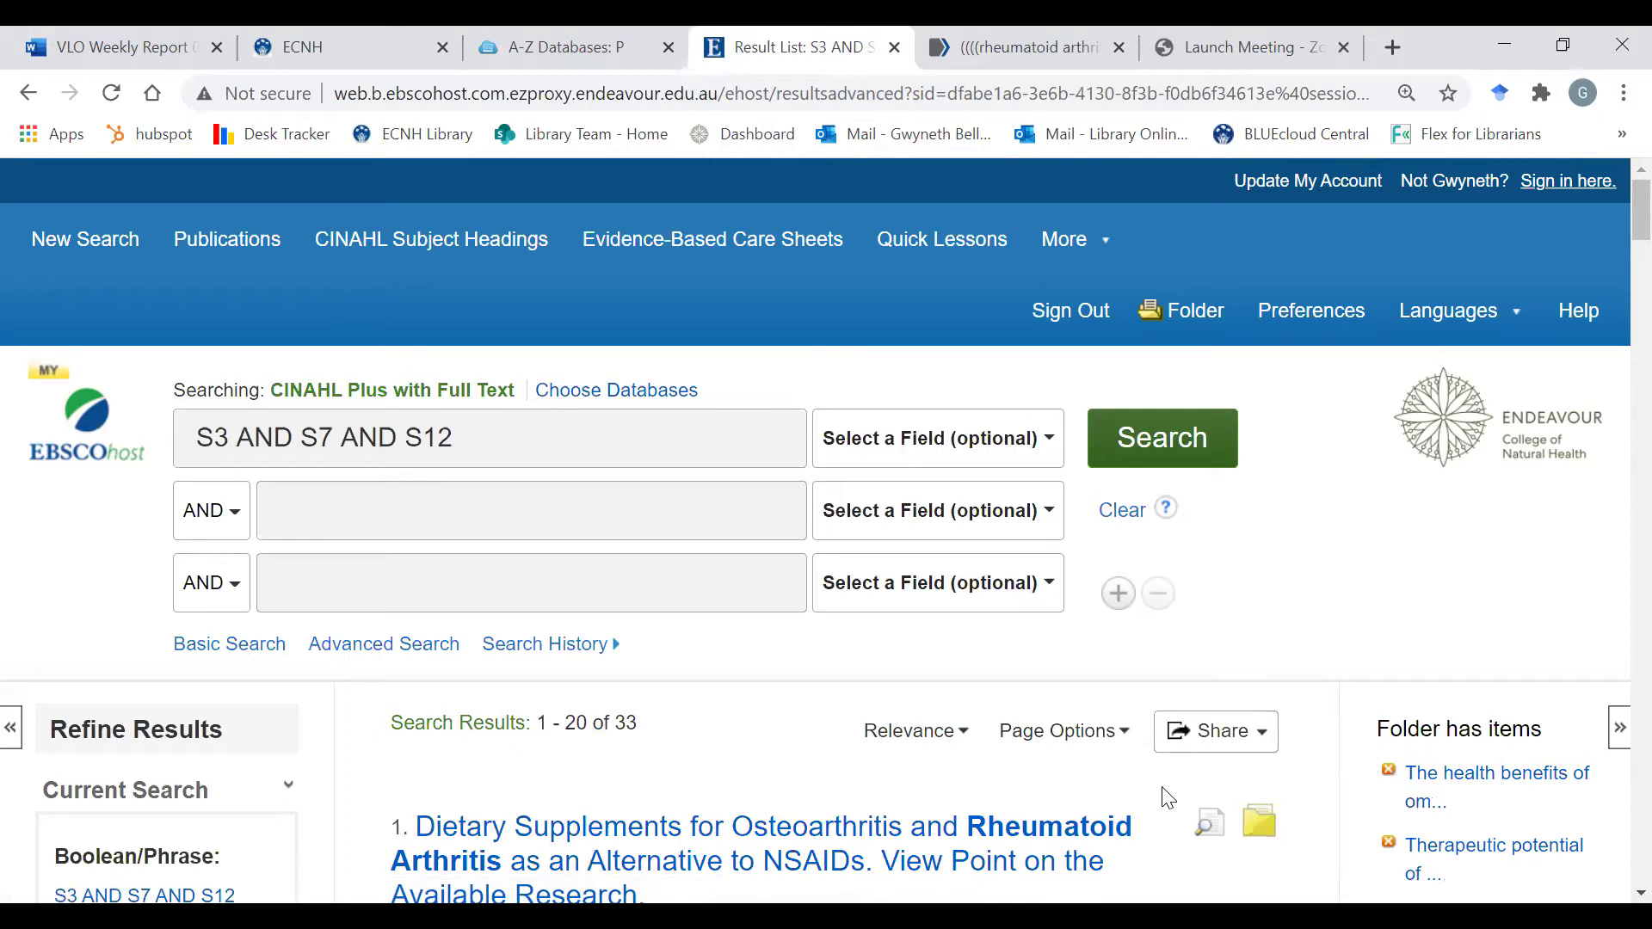
left_click(1200, 324)
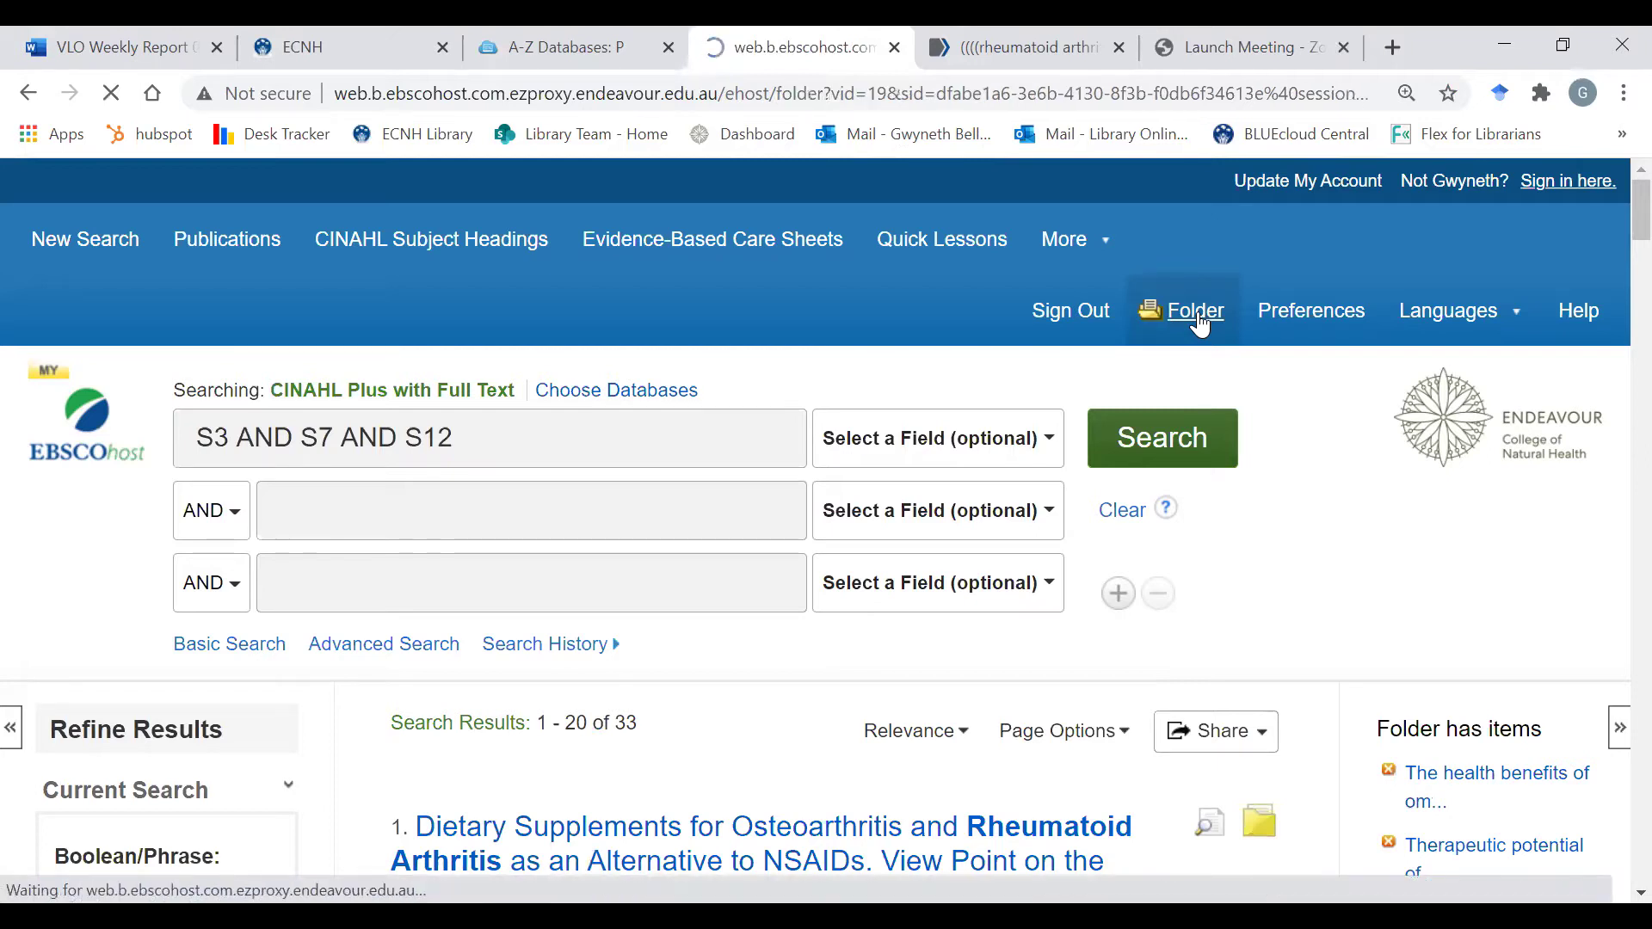
Export all 33 folder articles in RIS format as delivery (1).ris.
scroll(972, 526, "down", 1)
scroll(972, 526, "down", 3)
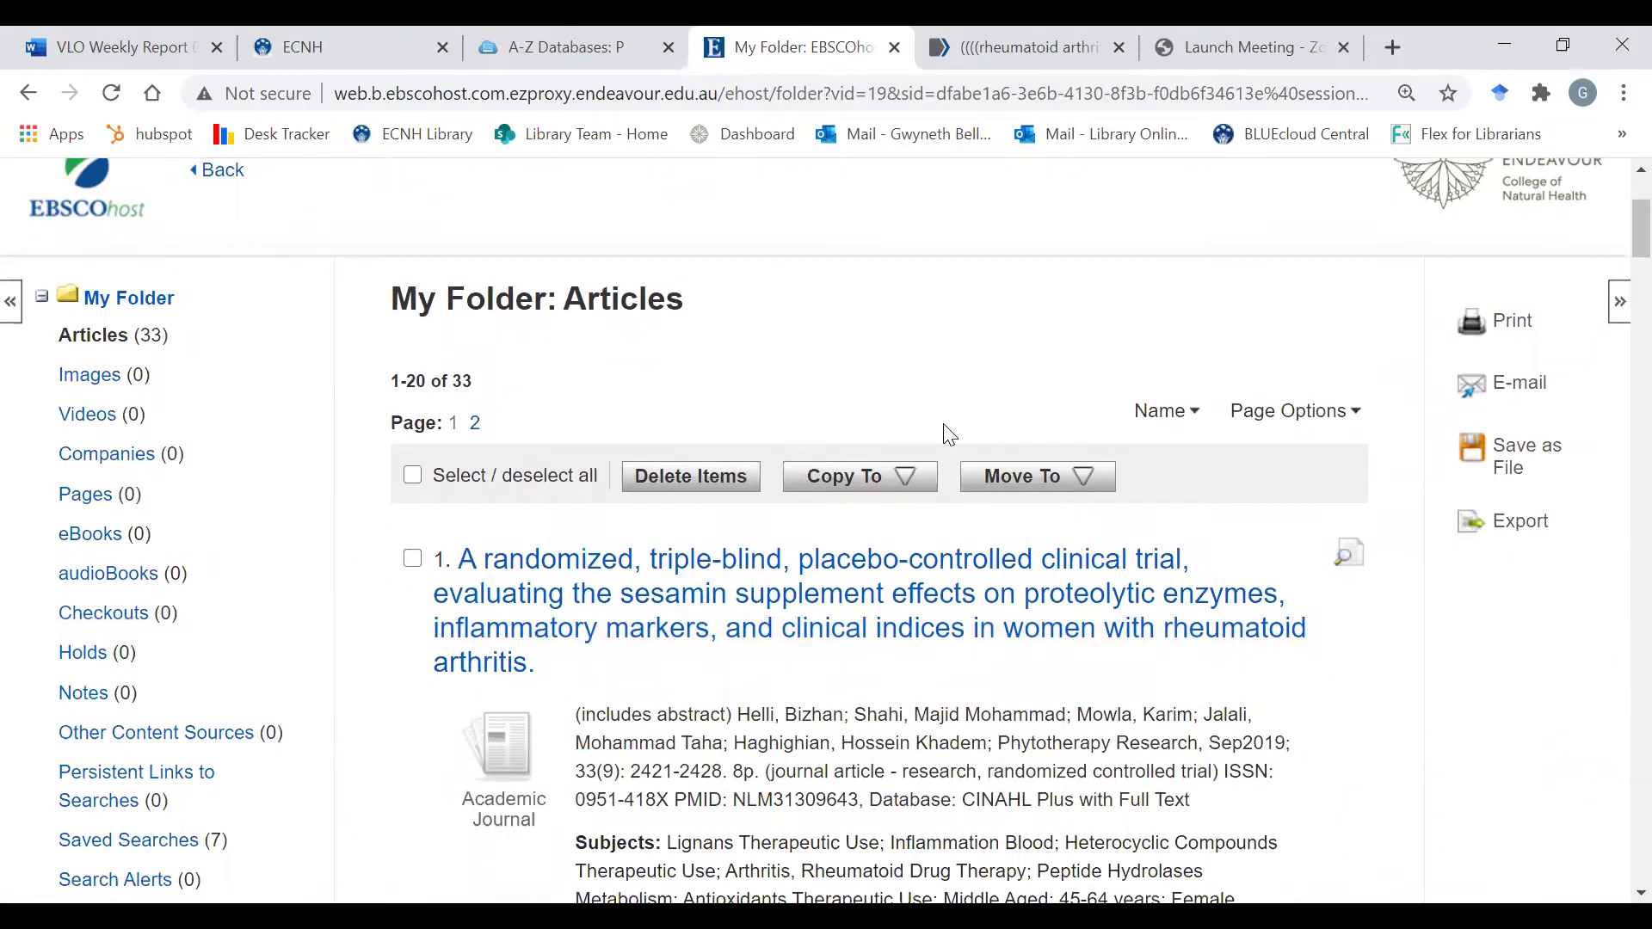
left_click(1511, 539)
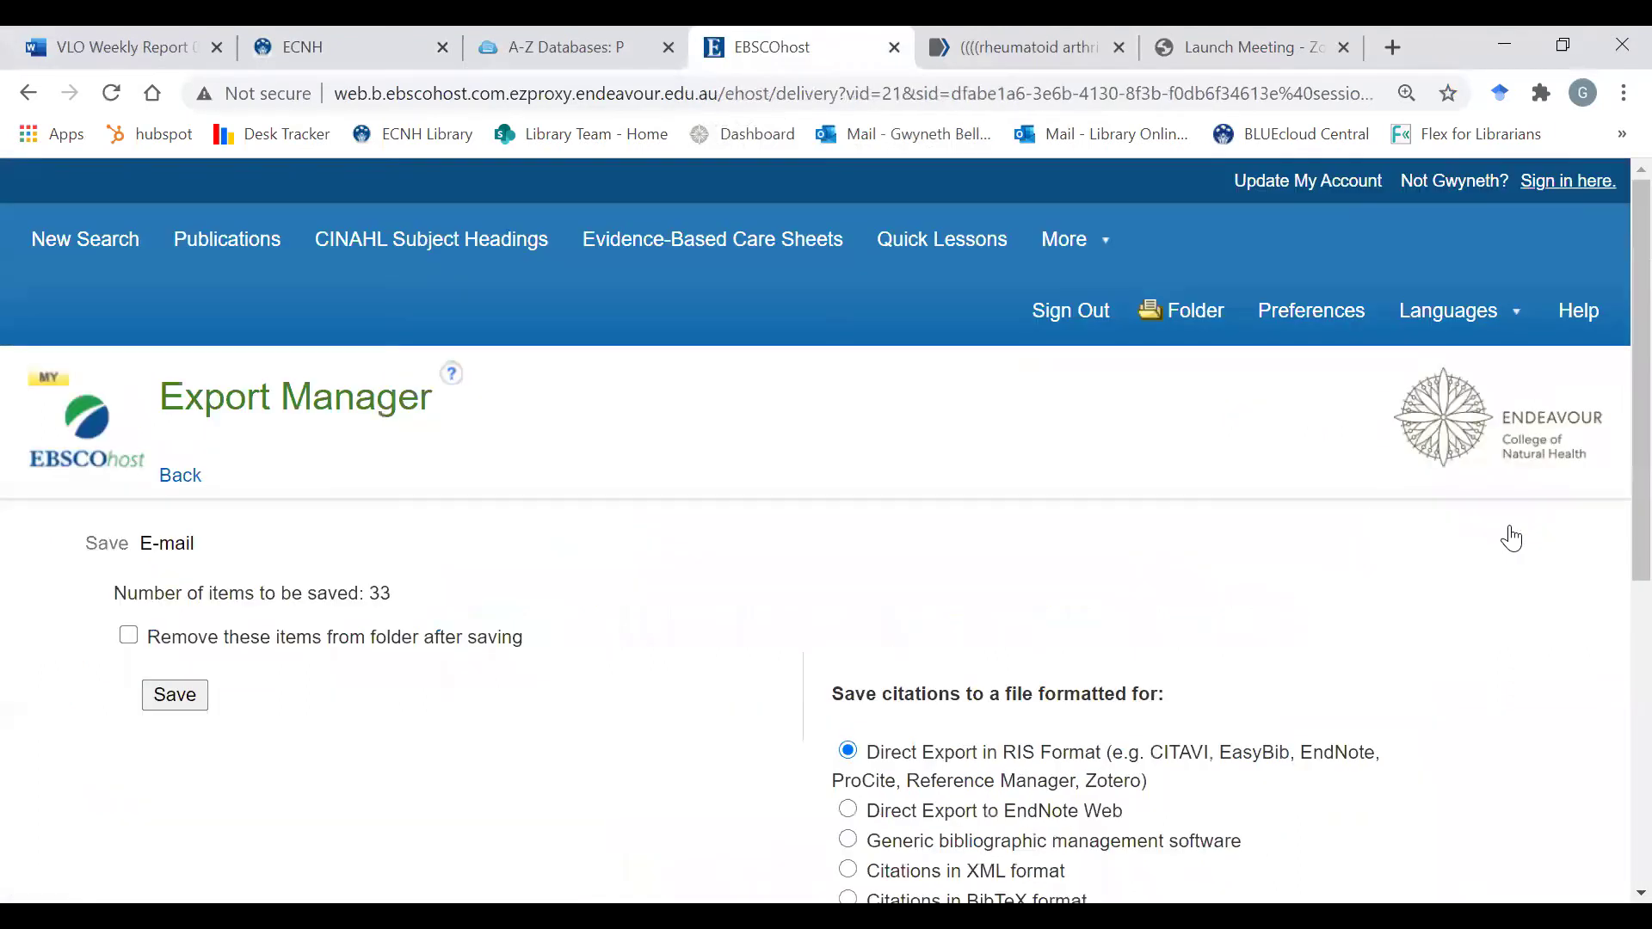
scroll(1142, 571, "down", 1)
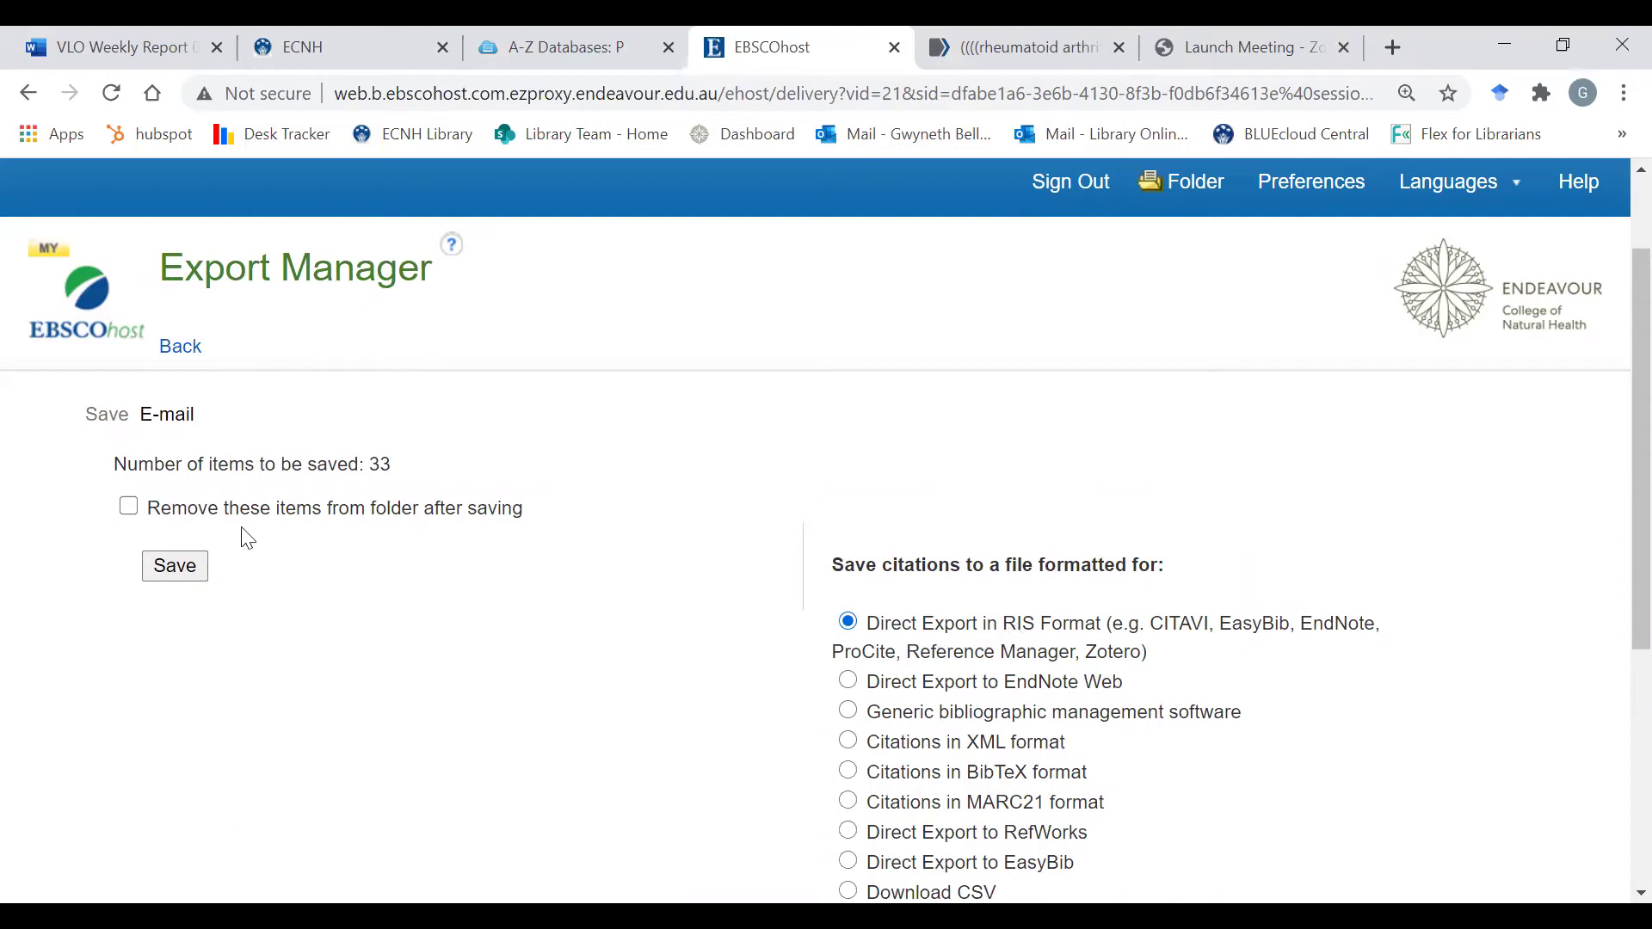
left_click(182, 572)
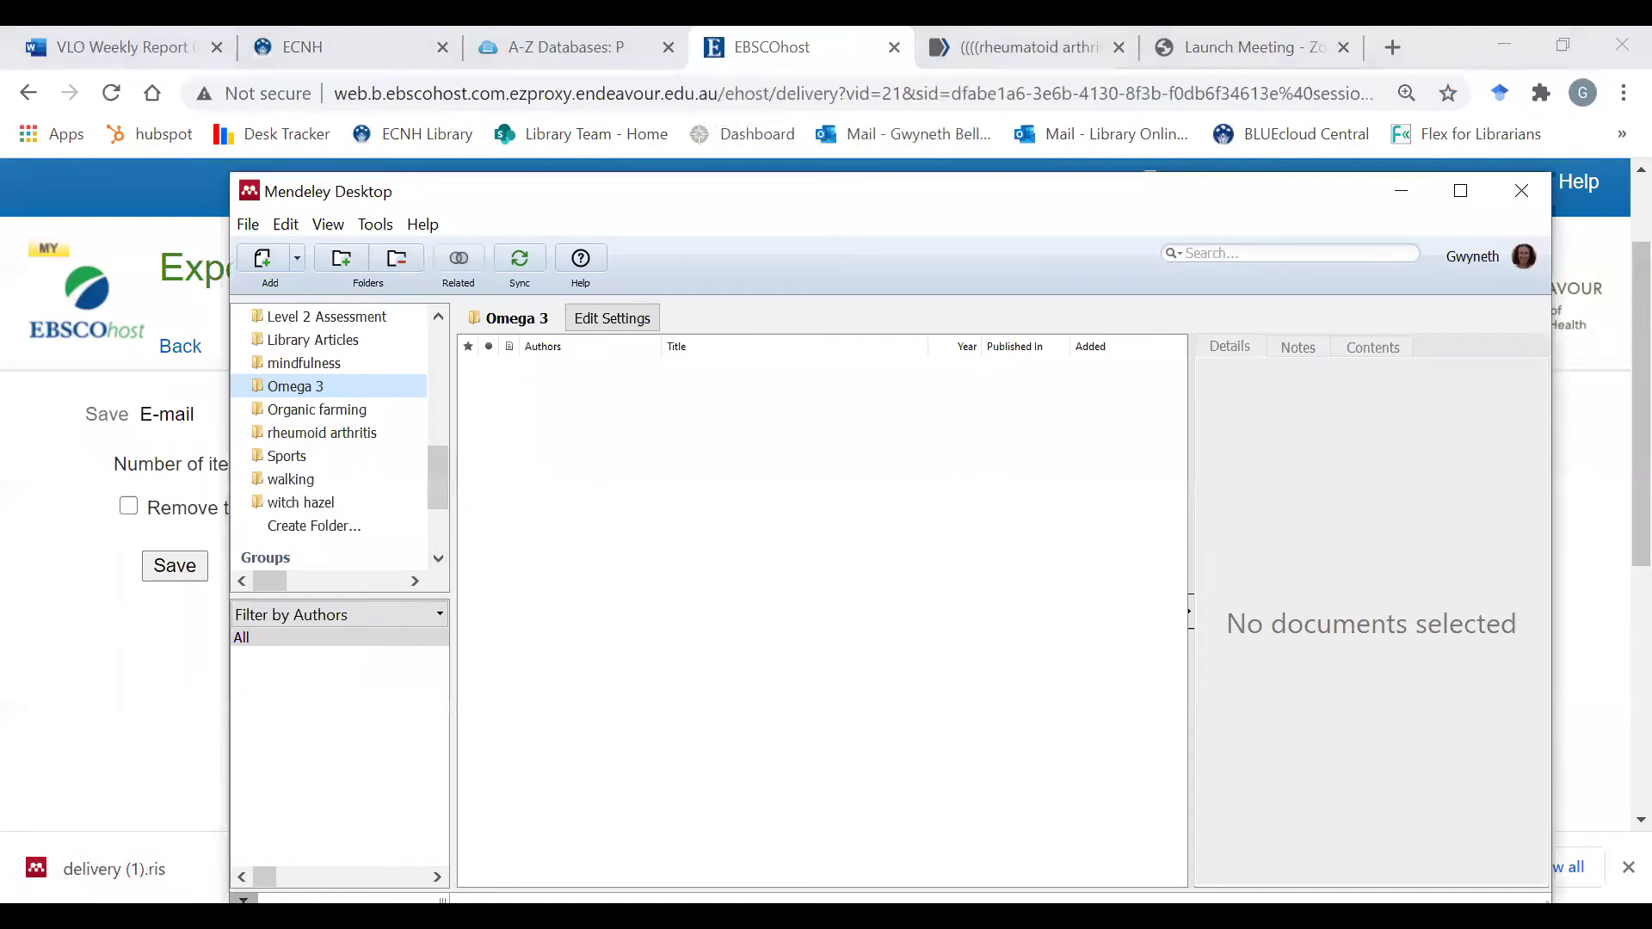
Import the delivery (1) file from Downloads into the Omega 3 folder.
left_click(362, 387)
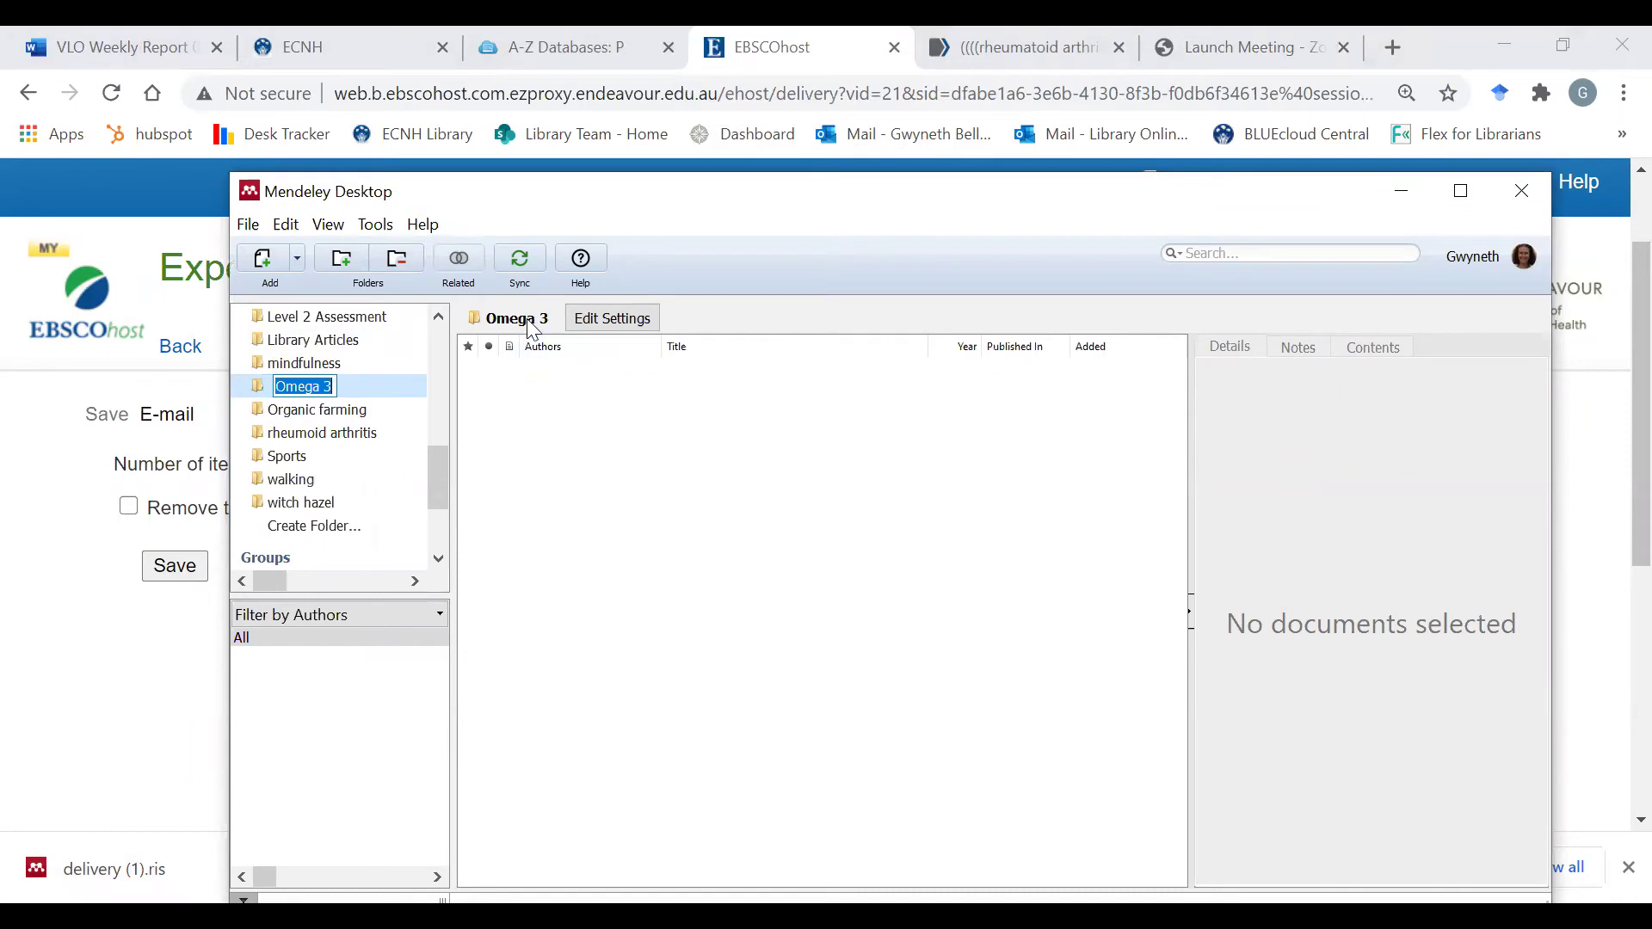
left_click(297, 259)
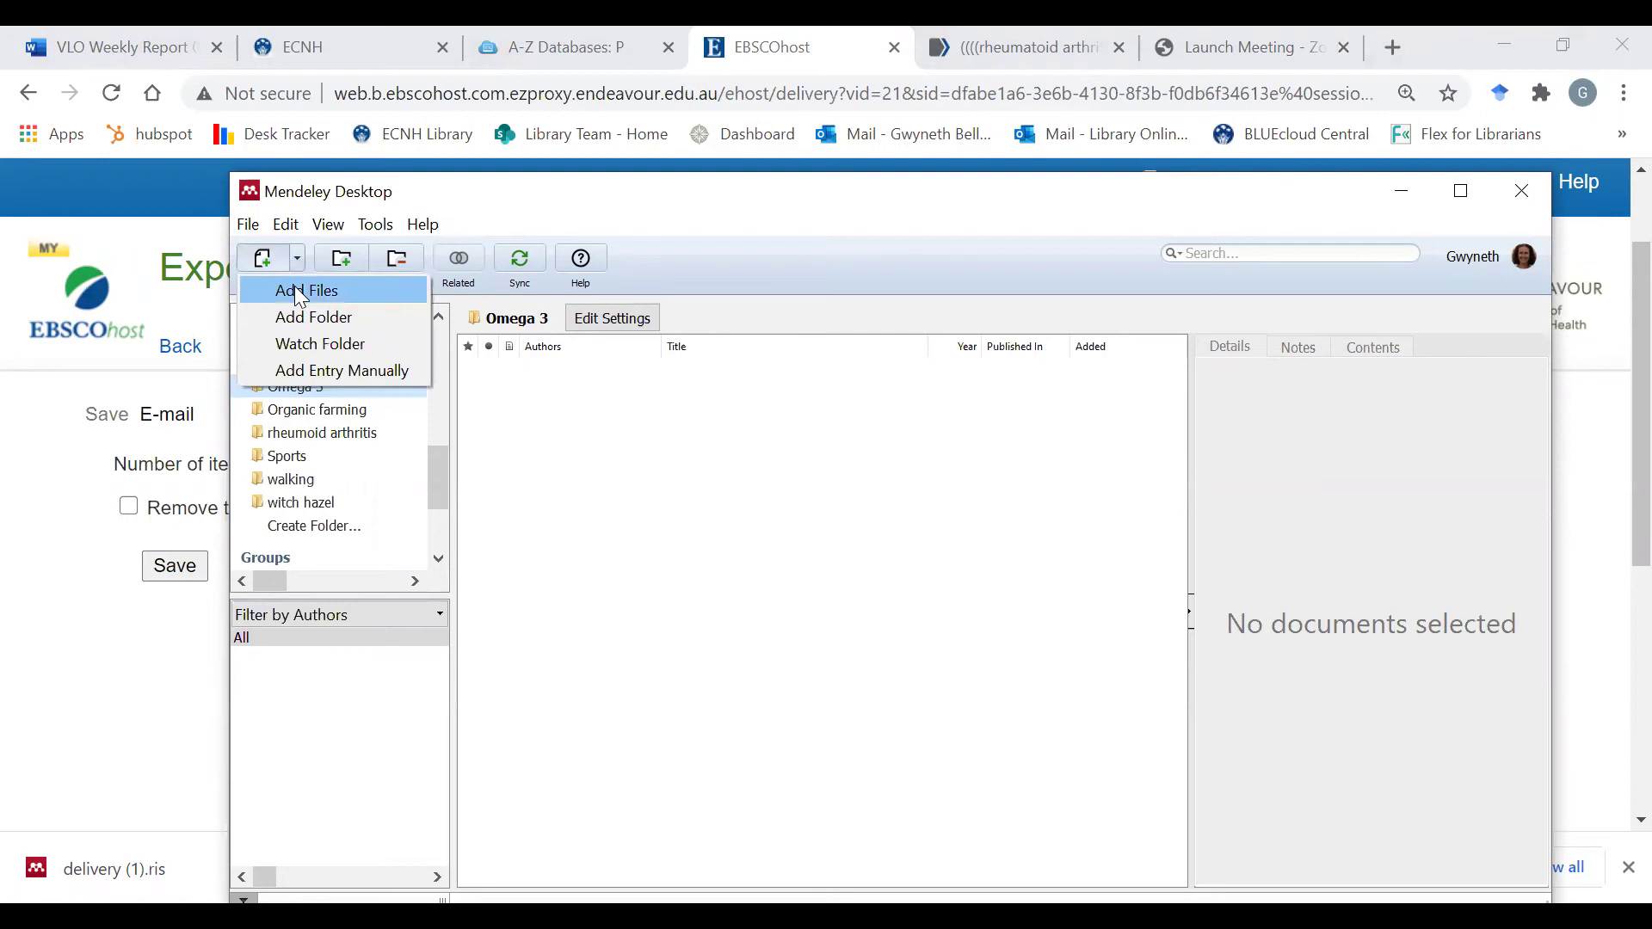
left_click(301, 293)
left_click(558, 407)
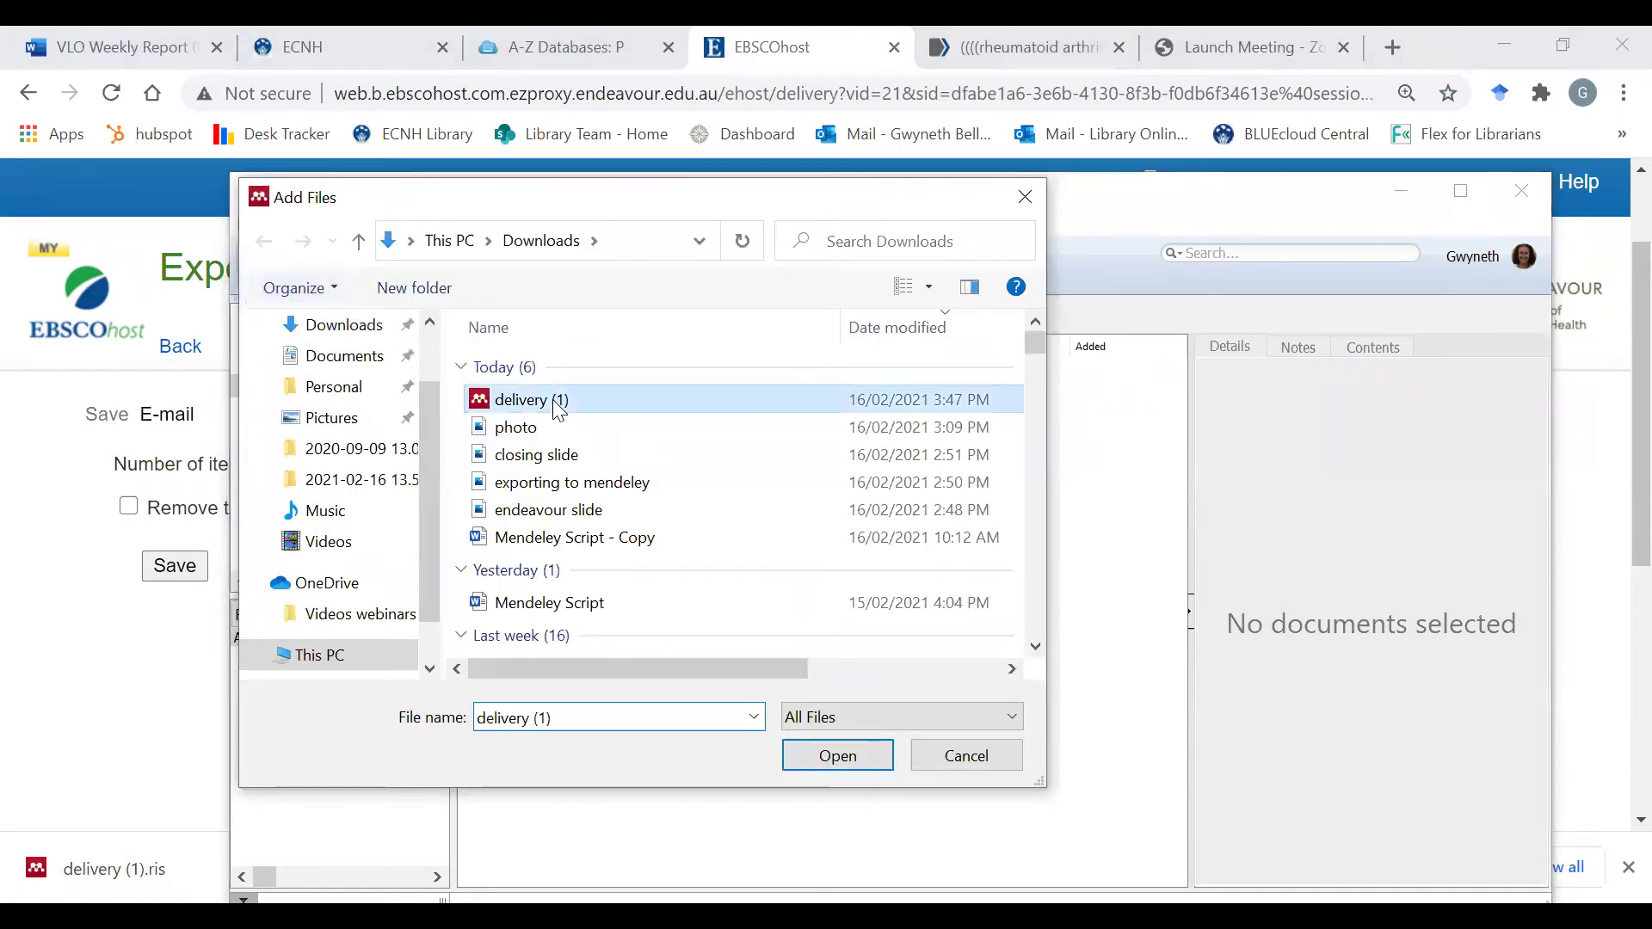
left_click(832, 758)
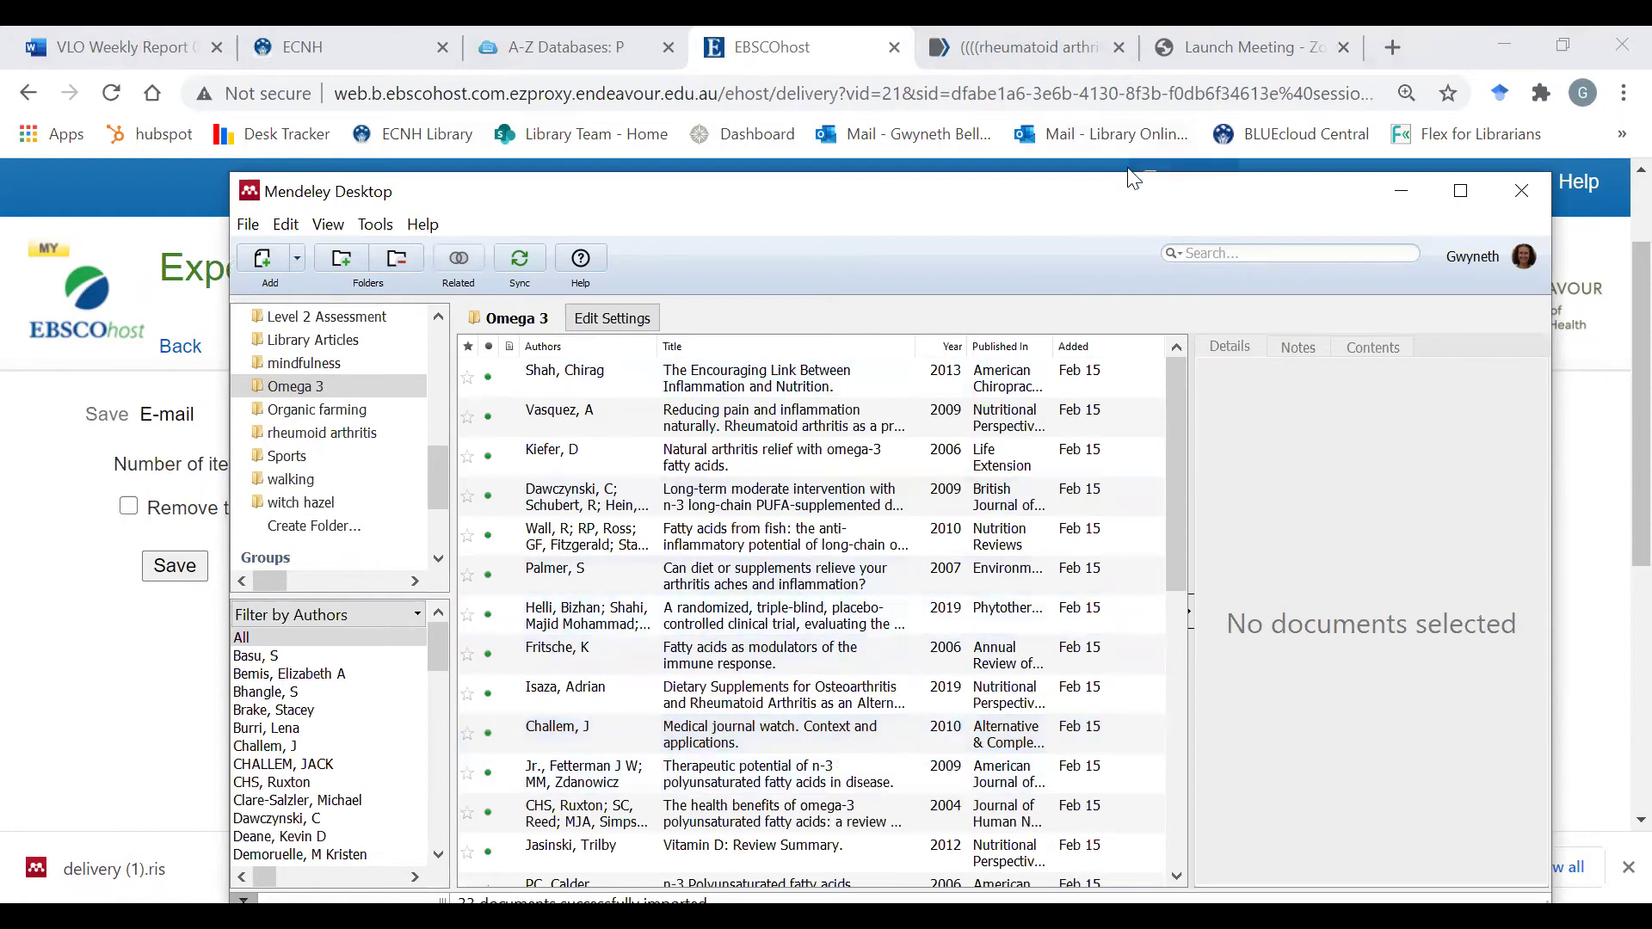
left_click(1403, 193)
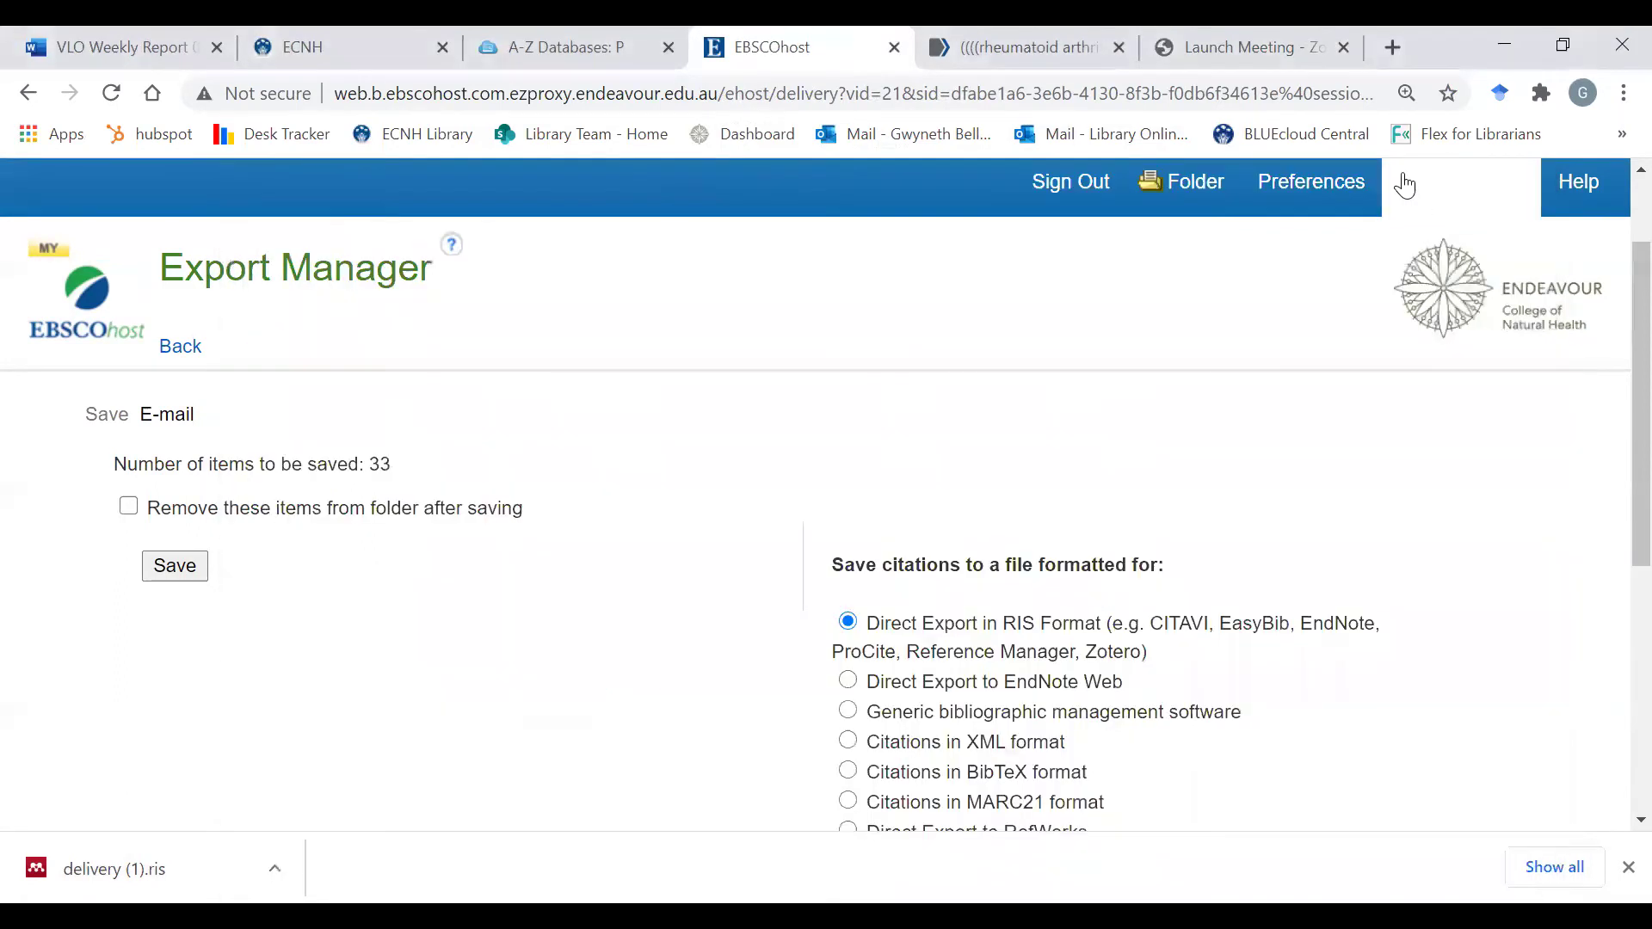
Save all 17 PubMed rheumatoid arthritis results as a PubMed-format citation file.
left_click(1009, 57)
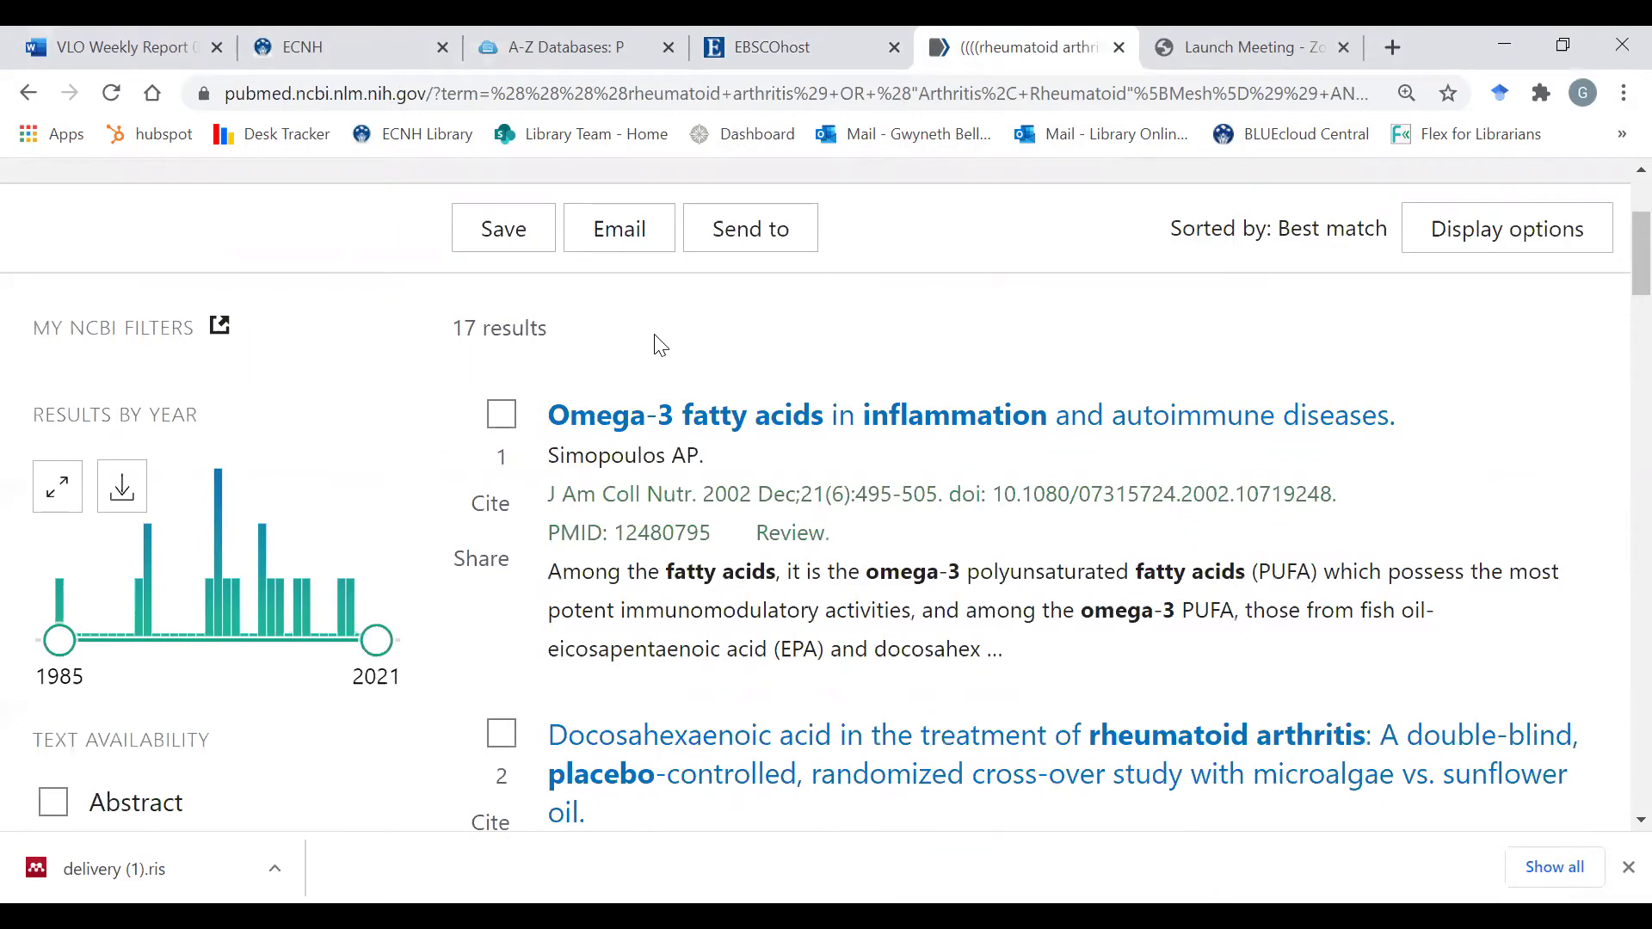
left_click(505, 247)
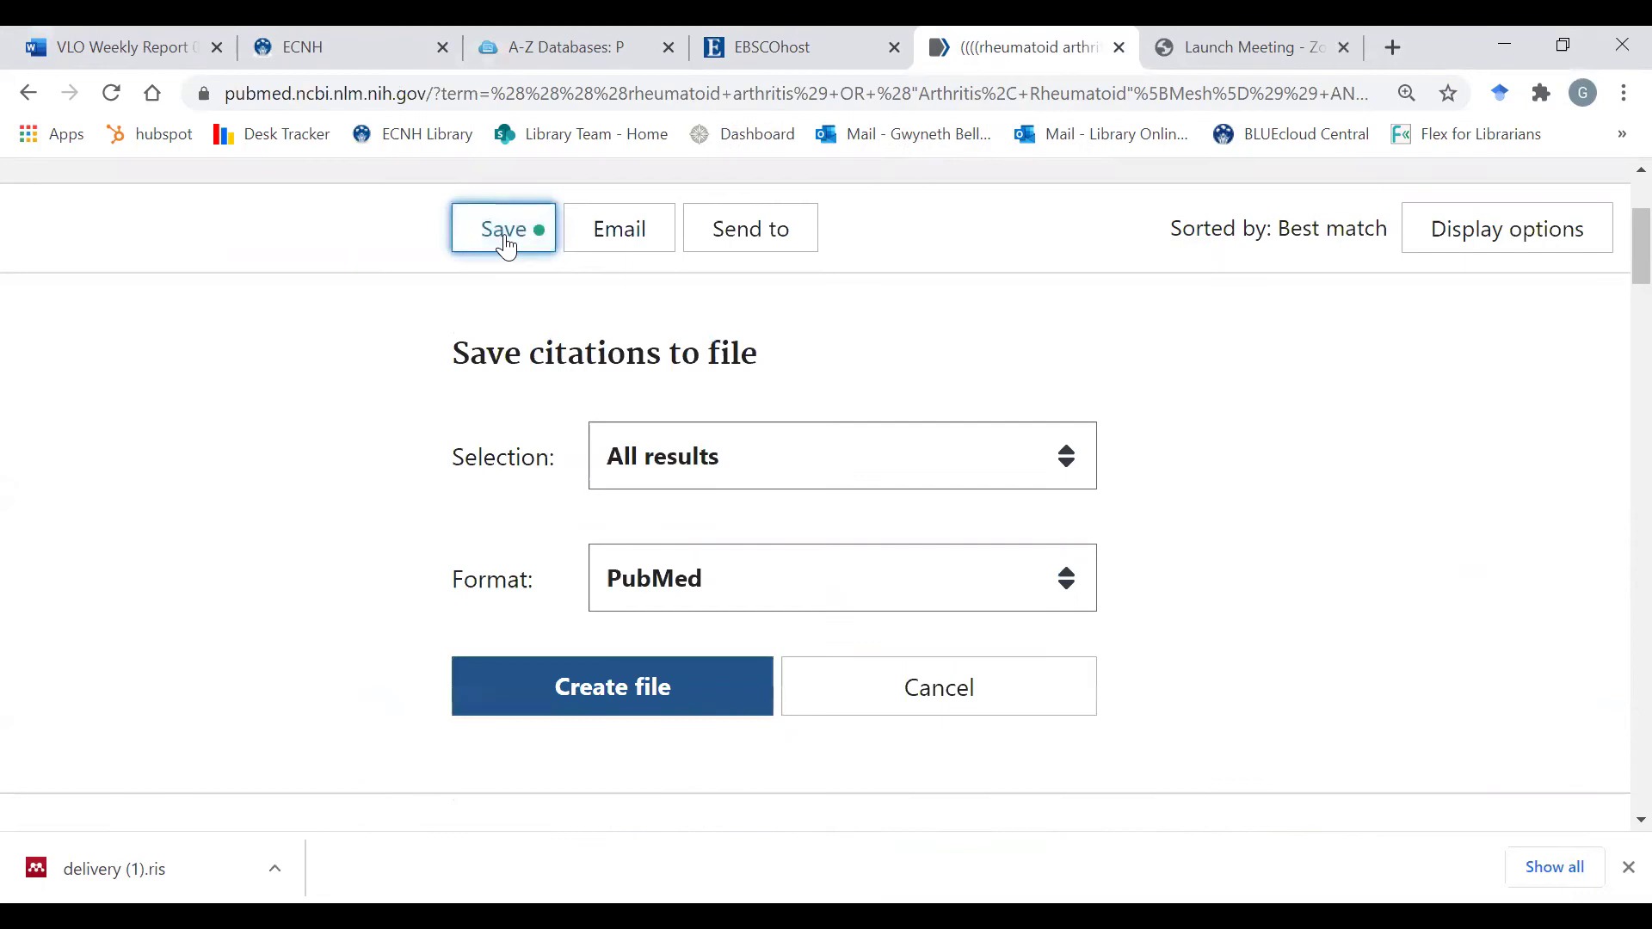
left_click(932, 479)
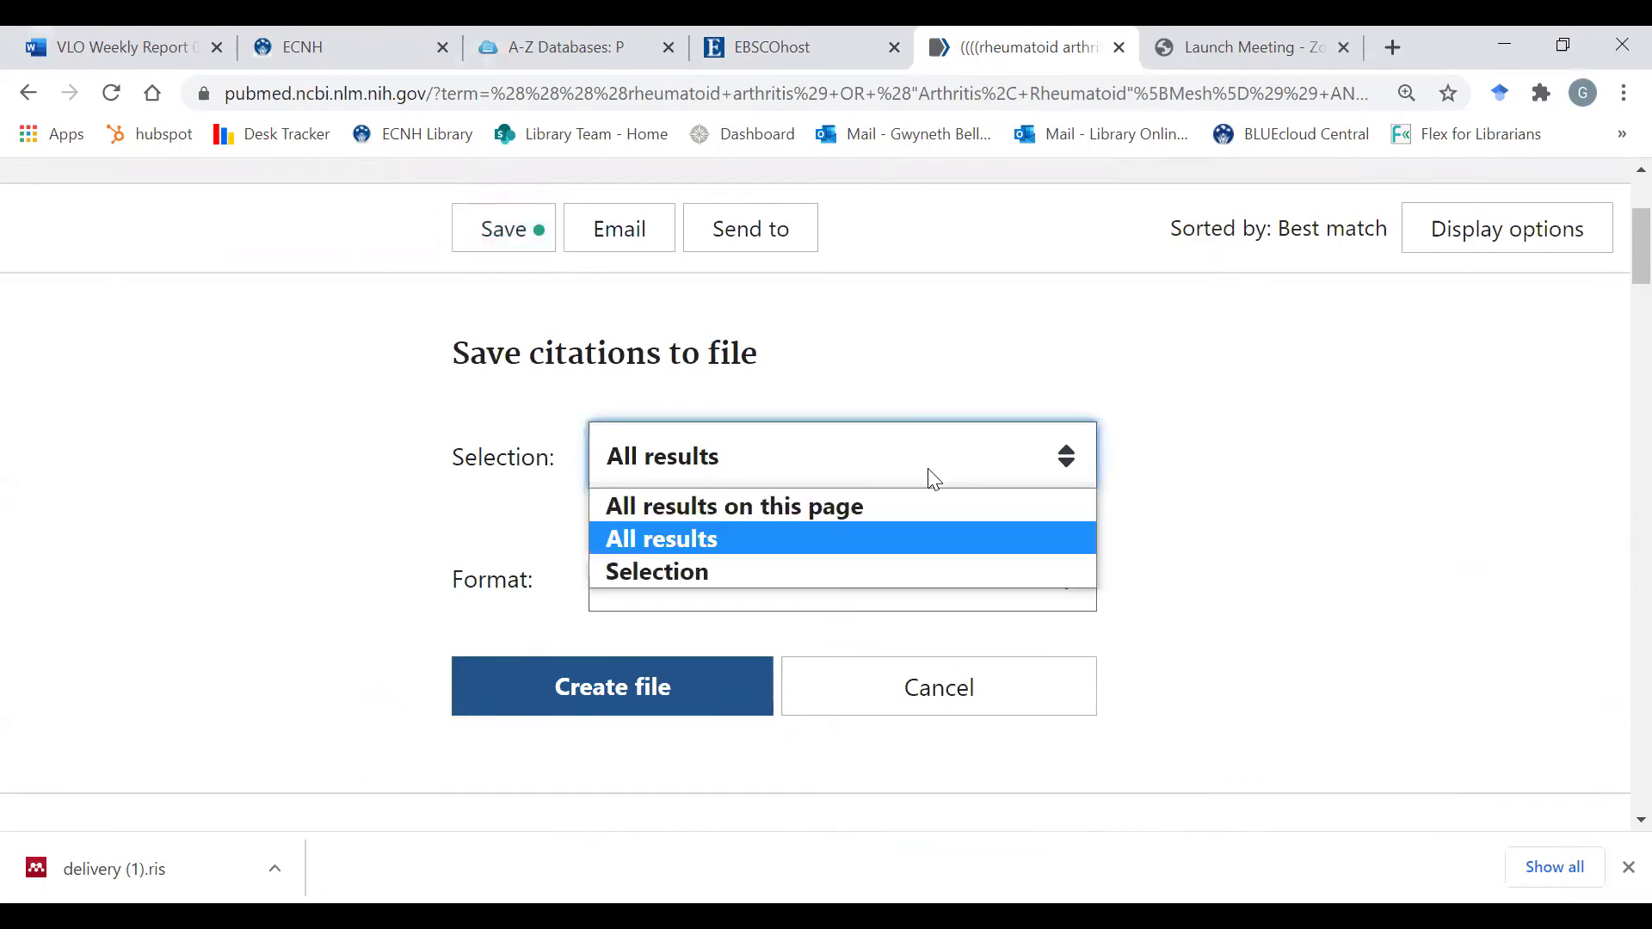
left_click(869, 542)
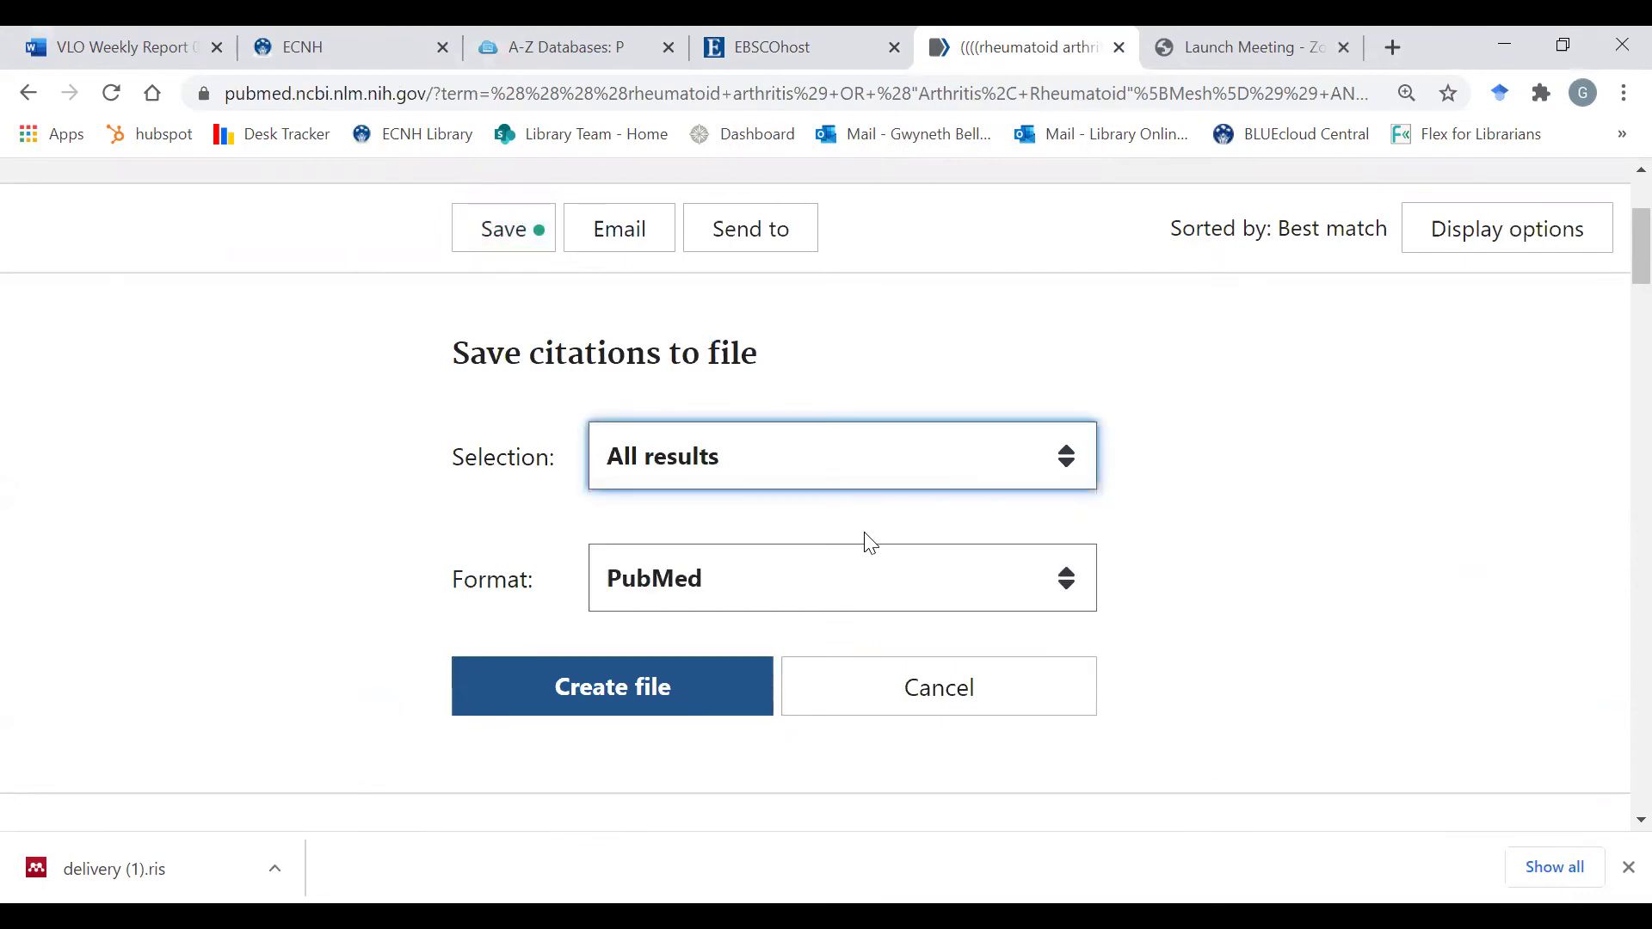
left_click(837, 601)
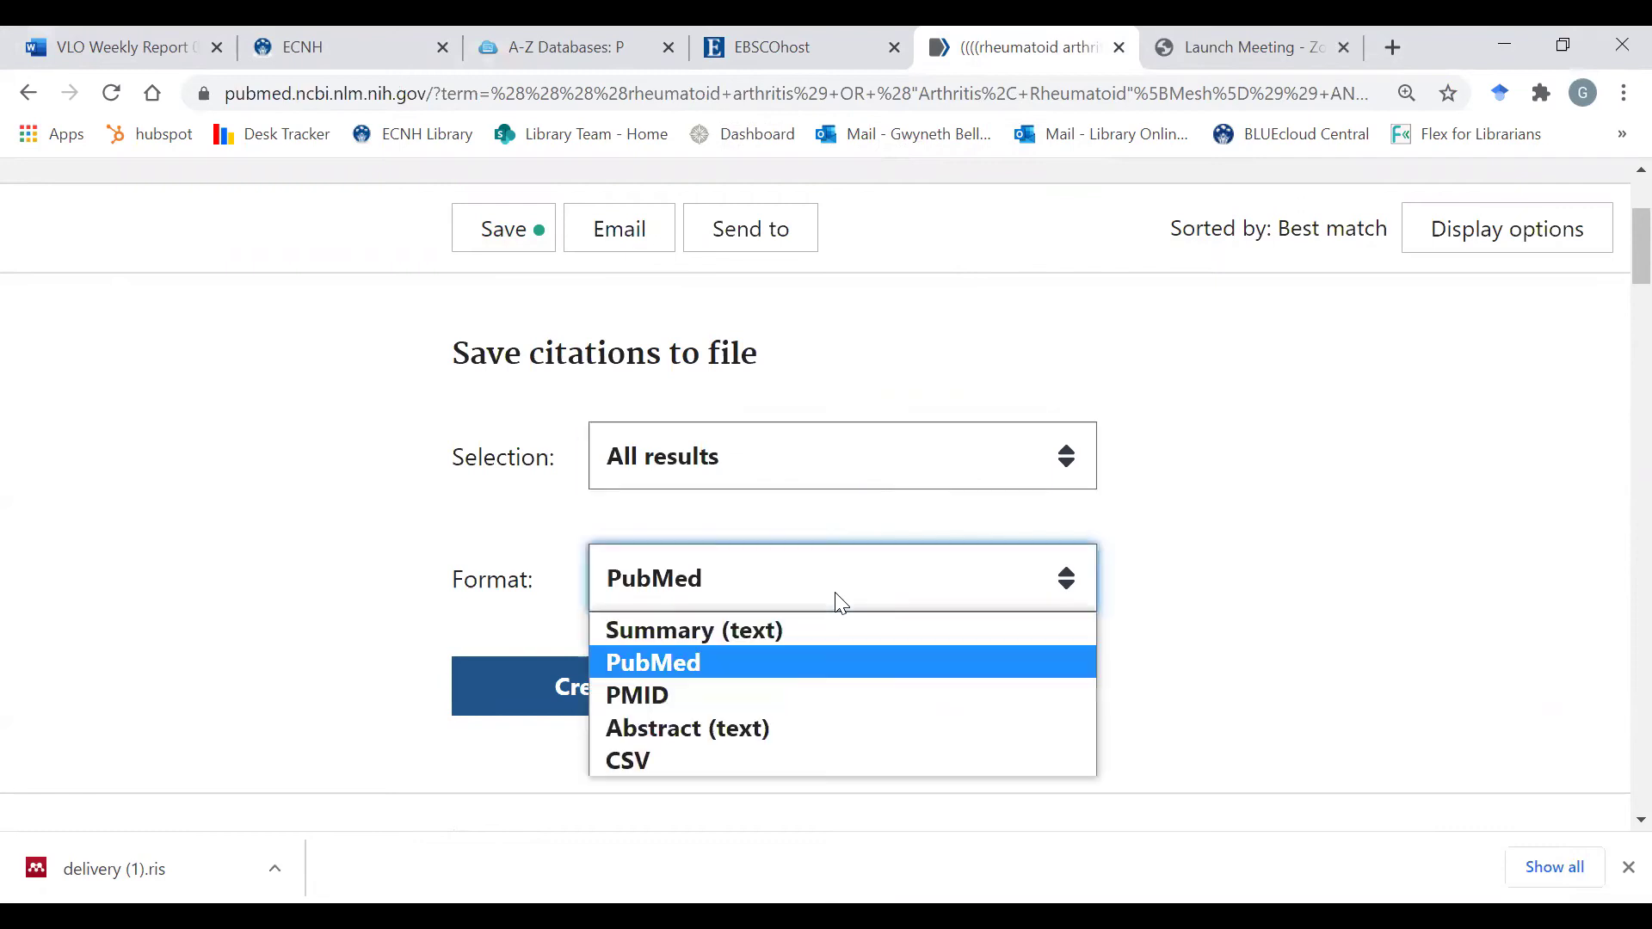
left_click(774, 669)
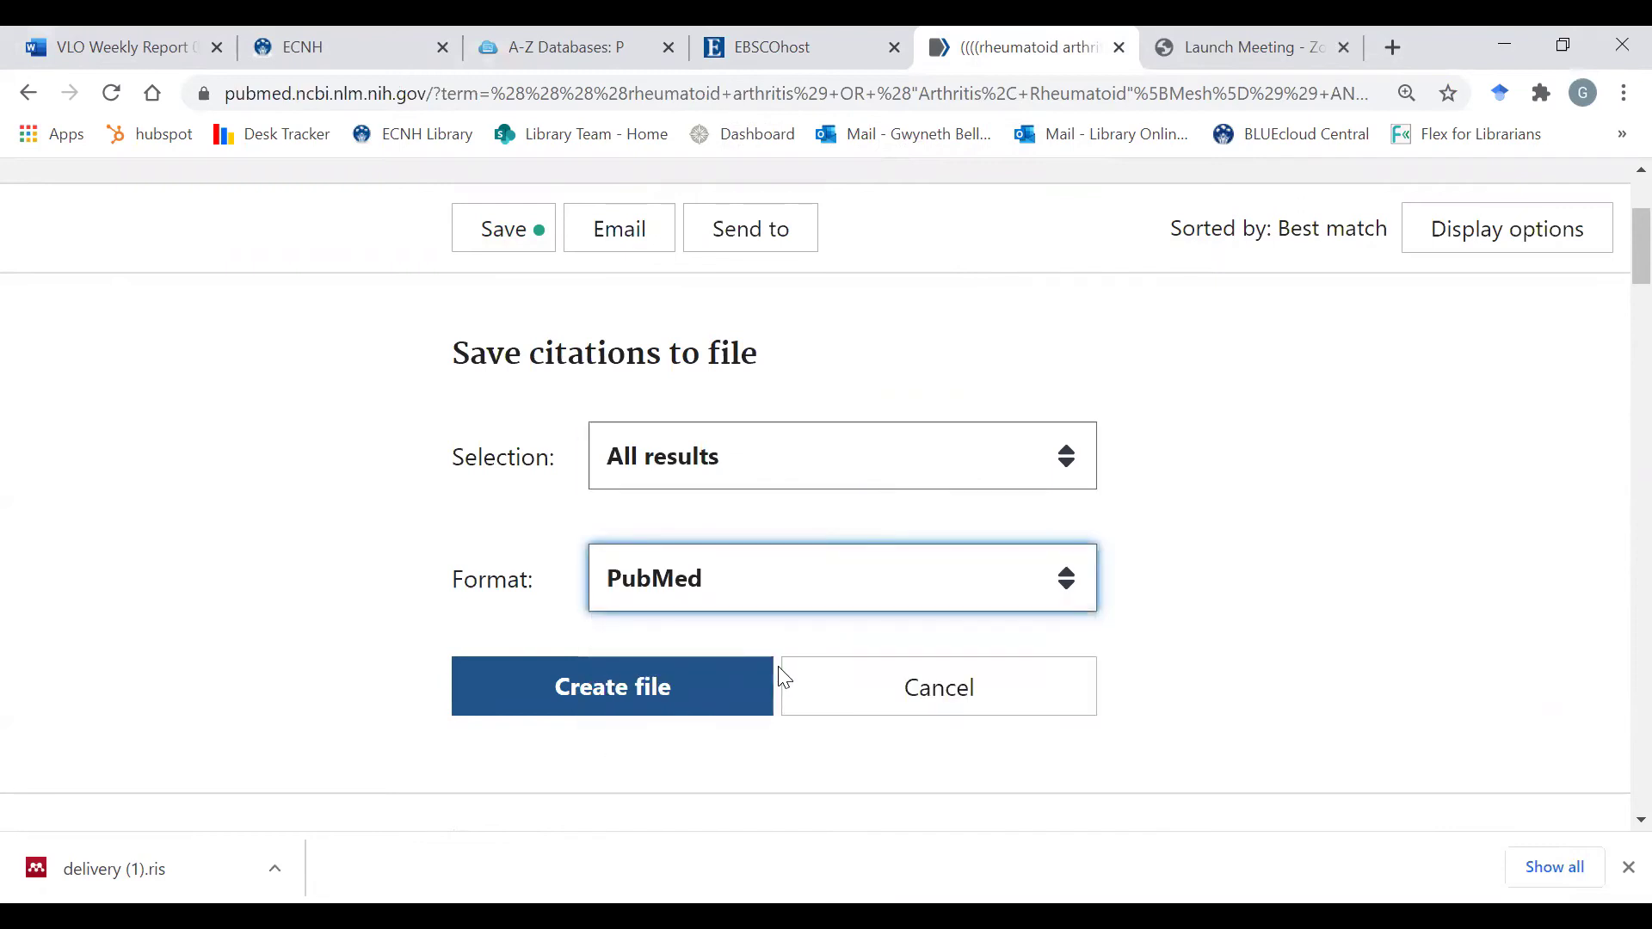
left_click(649, 688)
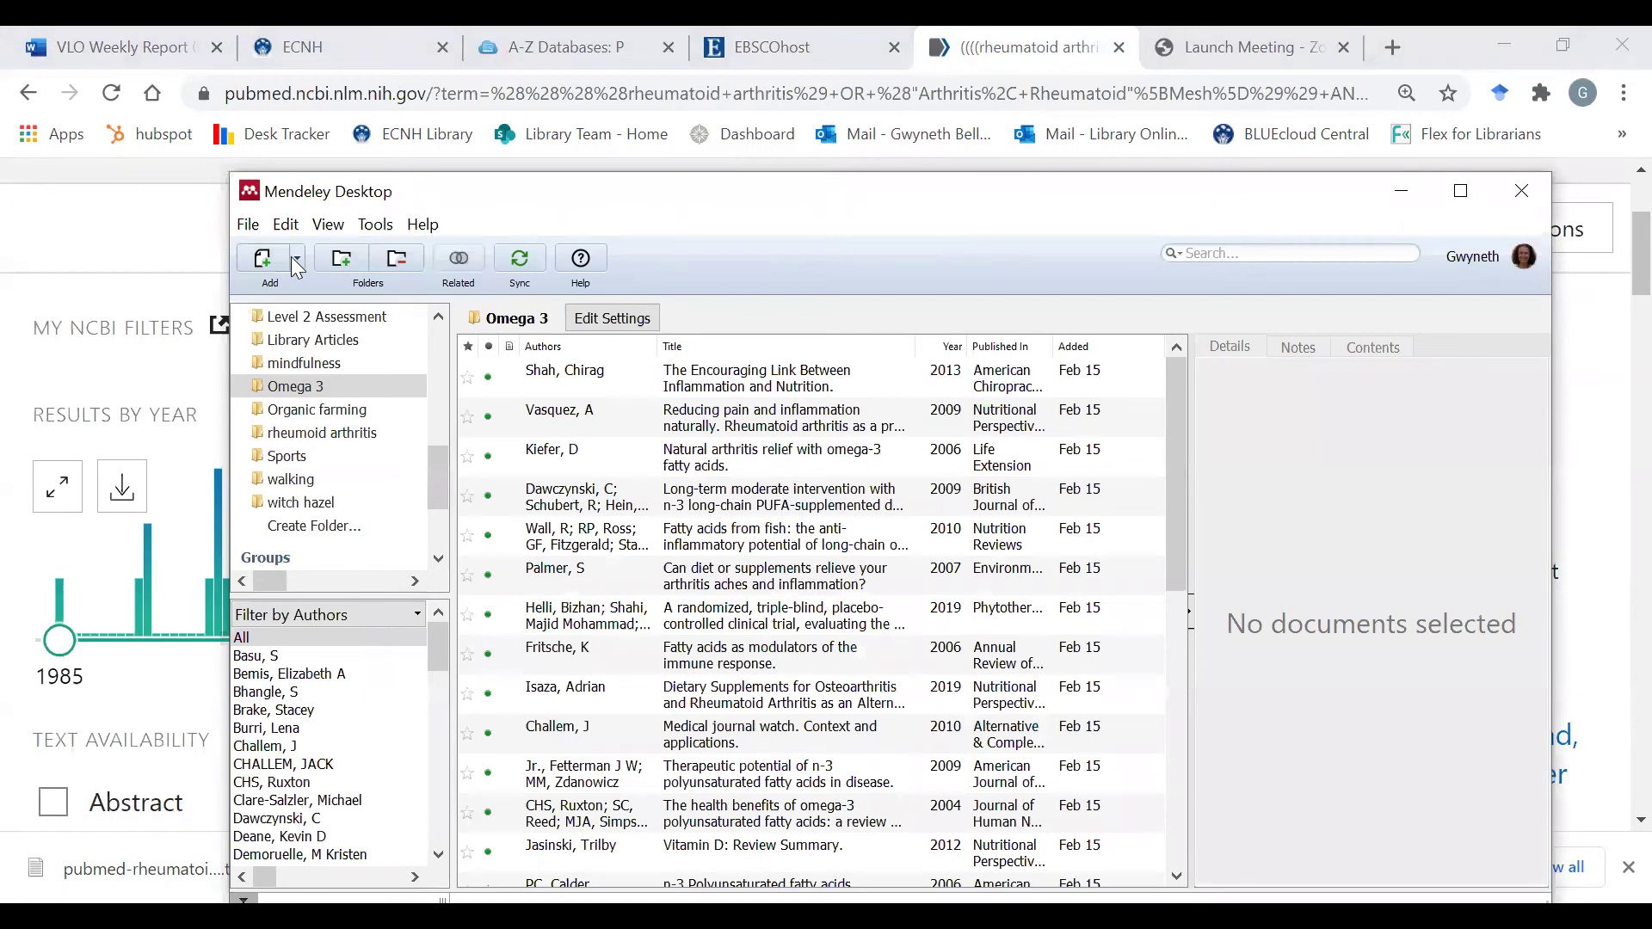
Import the pubmed-rheumatoid-set file from Downloads into Omega 3.
left_click(297, 260)
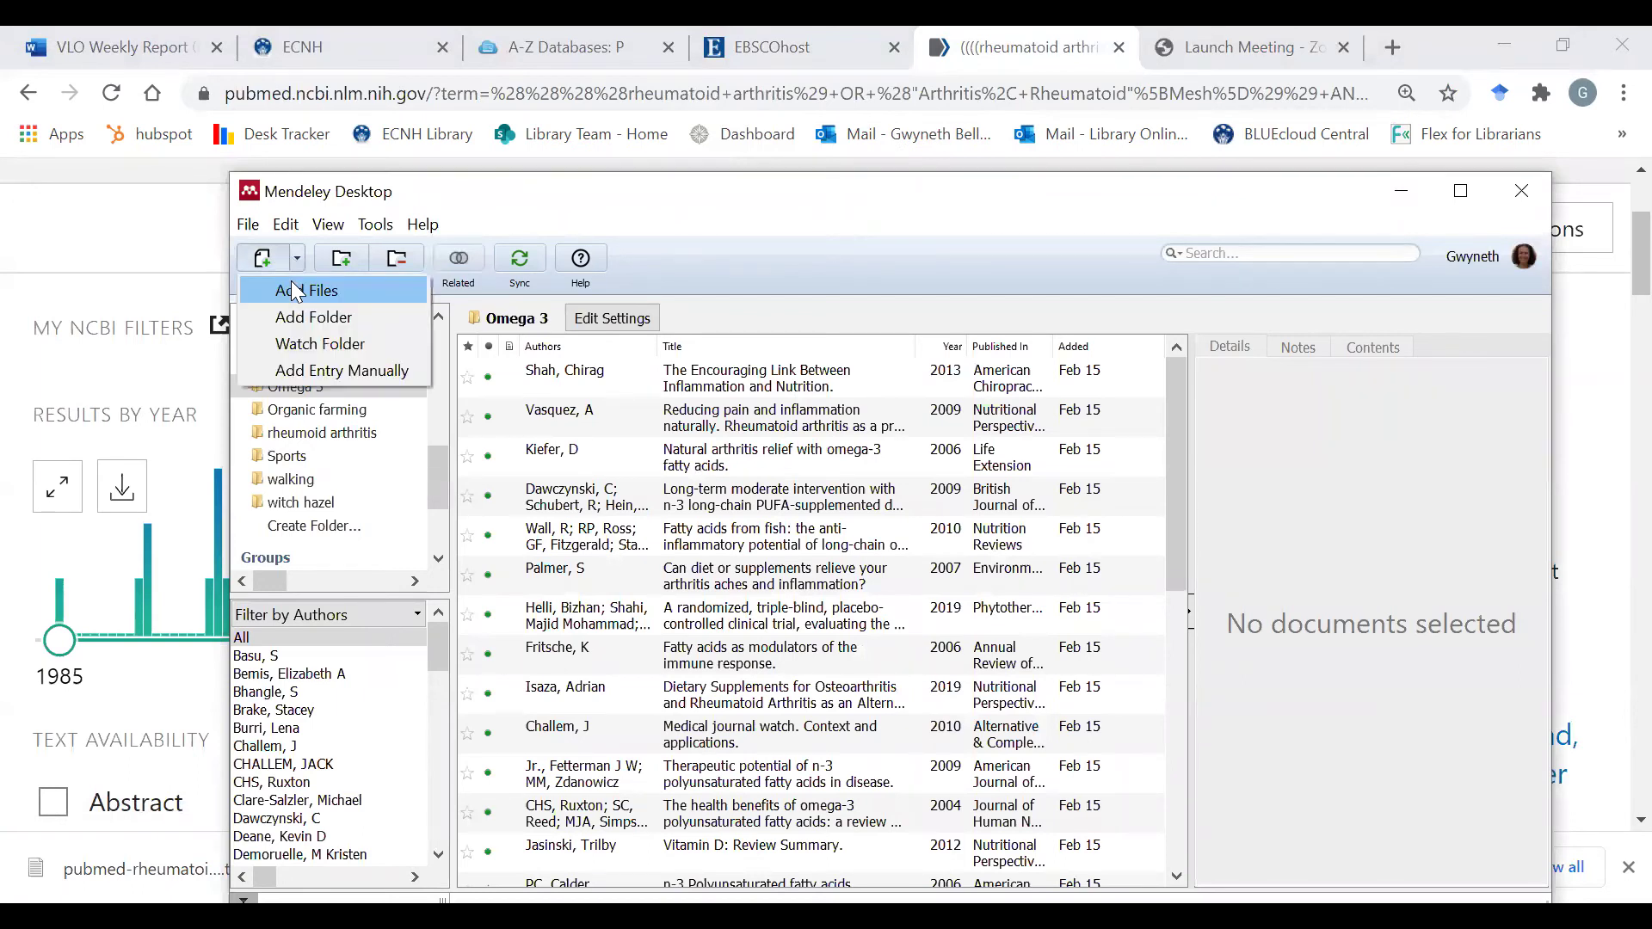
left_click(297, 293)
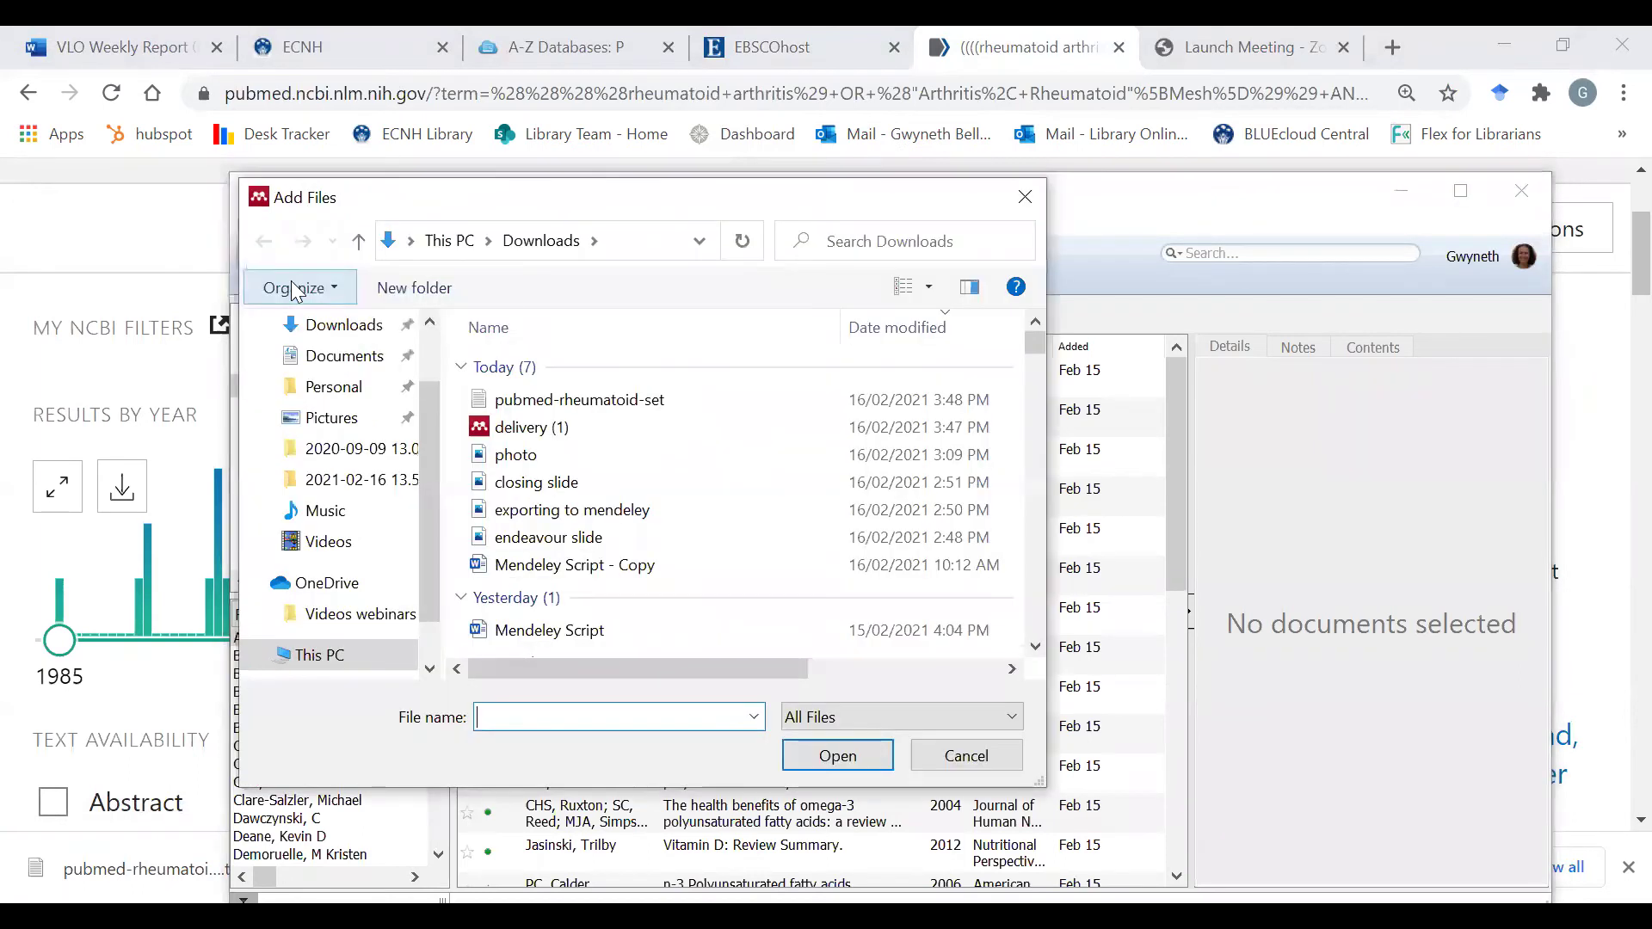
left_click(562, 402)
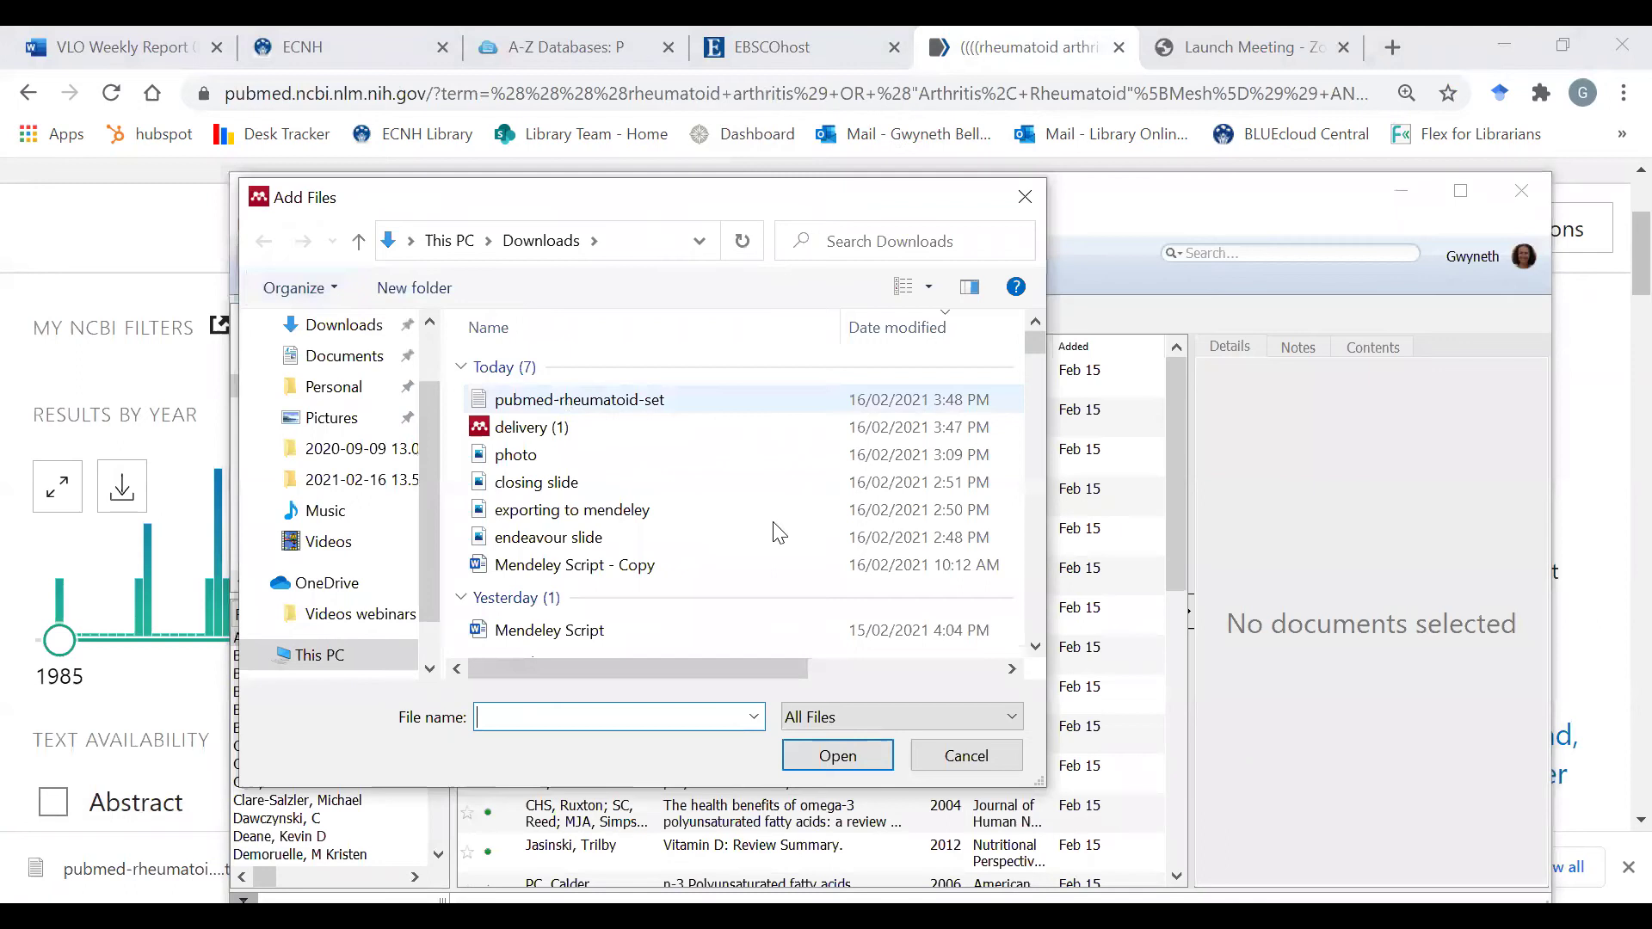
left_click(835, 762)
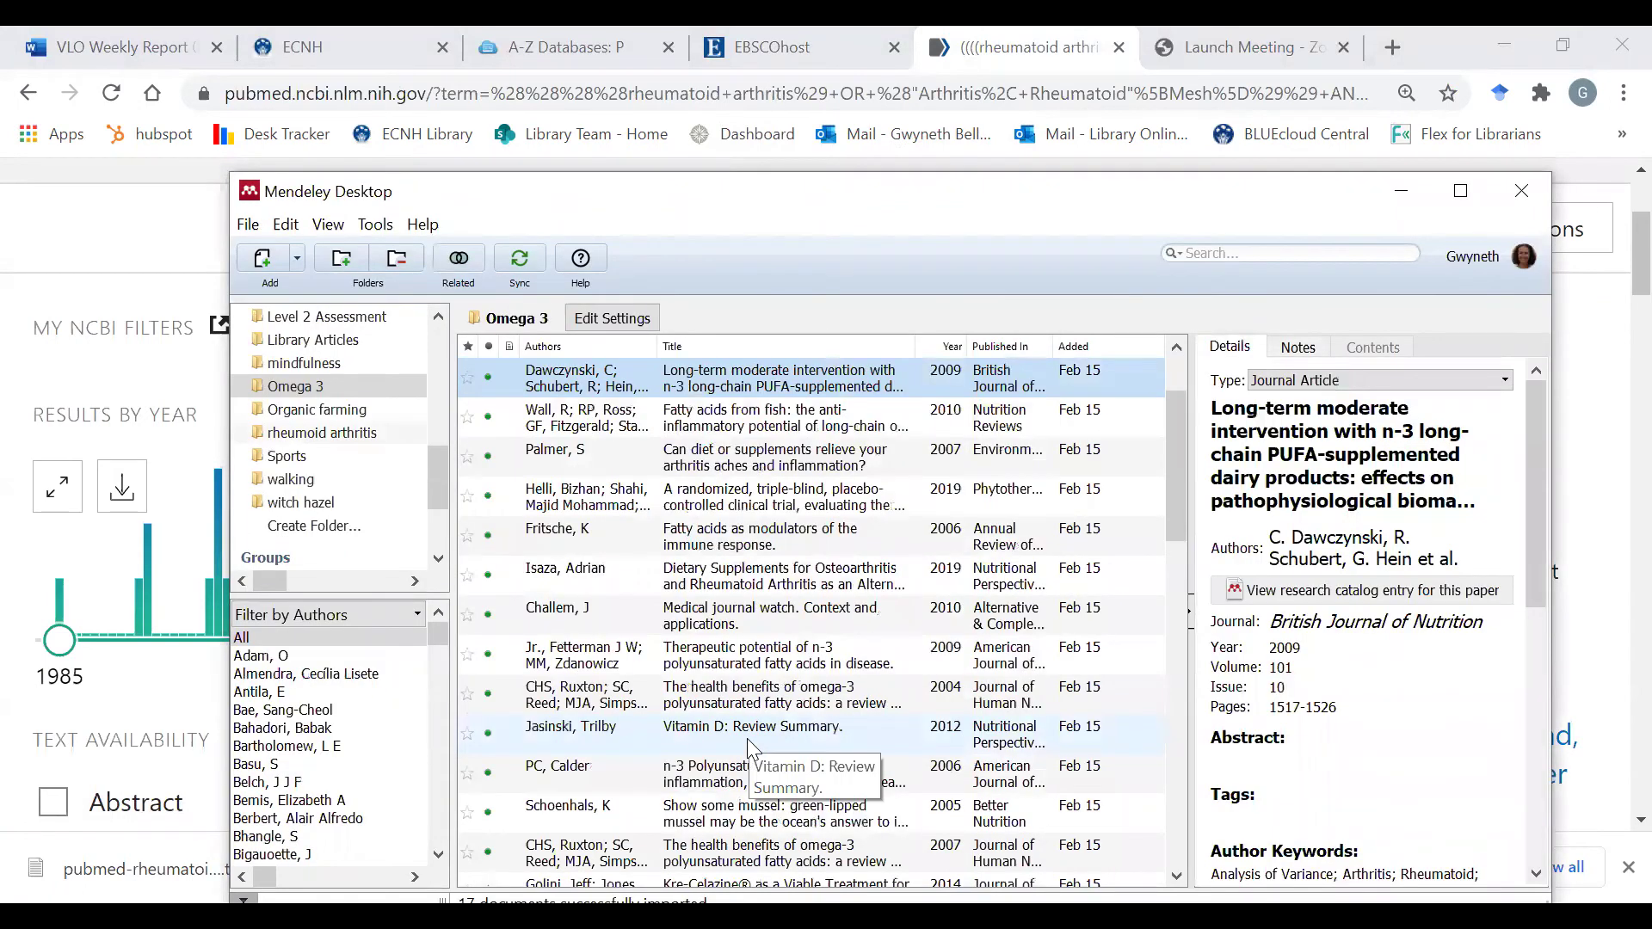
Run Tools > Check for Duplicates on the Omega 3 folder, finding none.
left_click(376, 225)
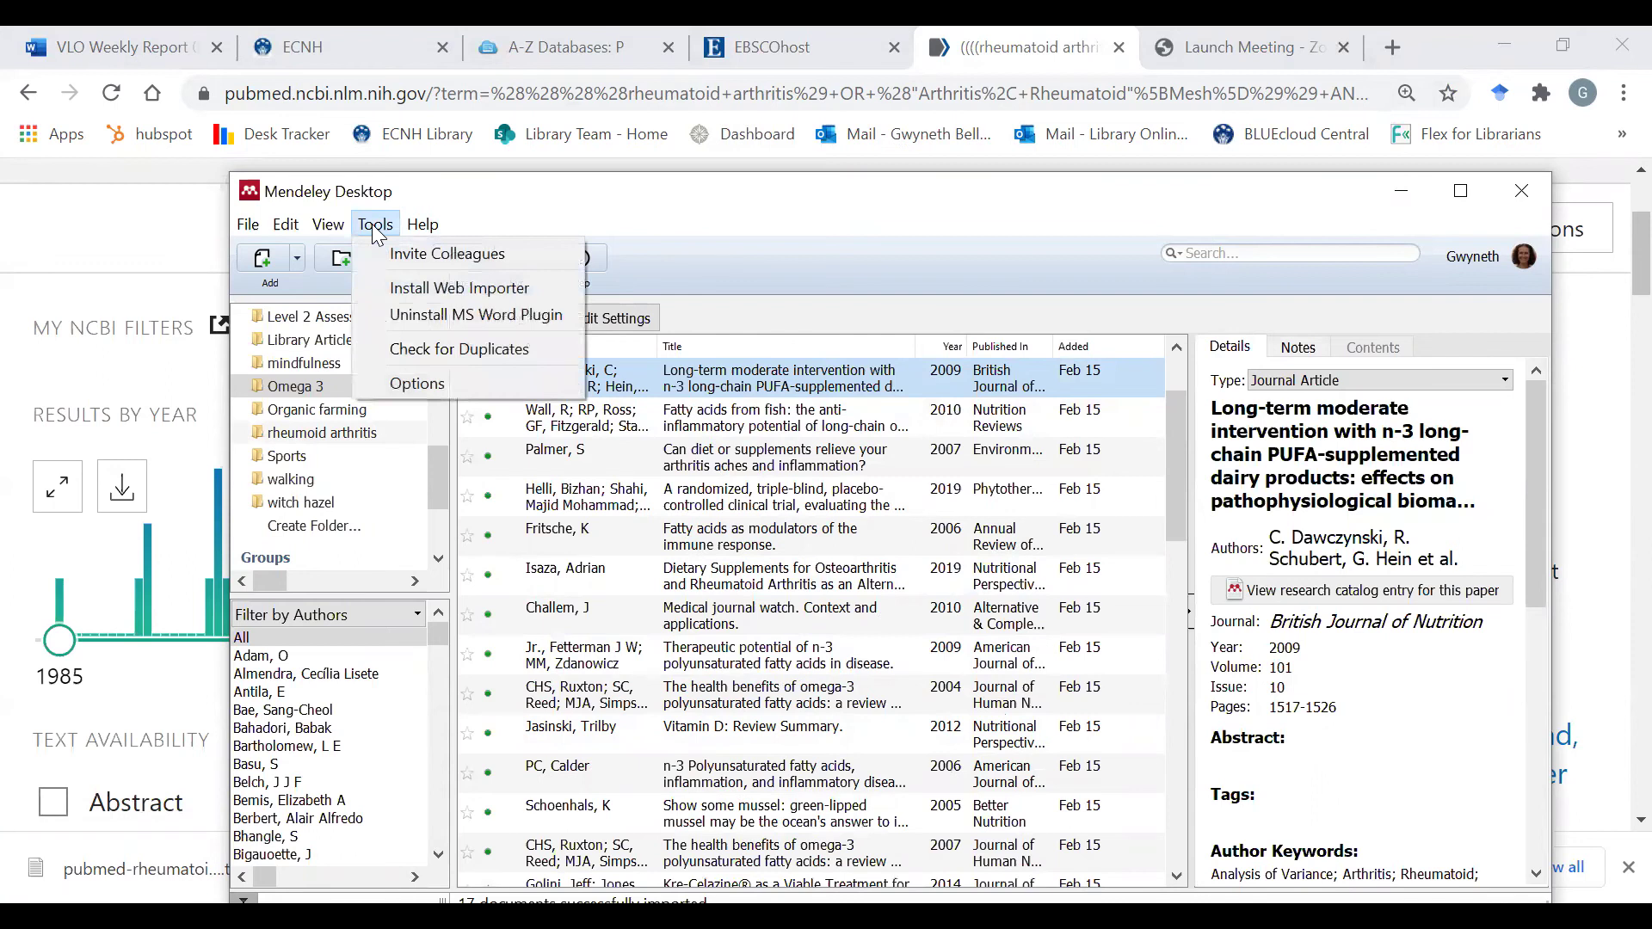
left_click(456, 350)
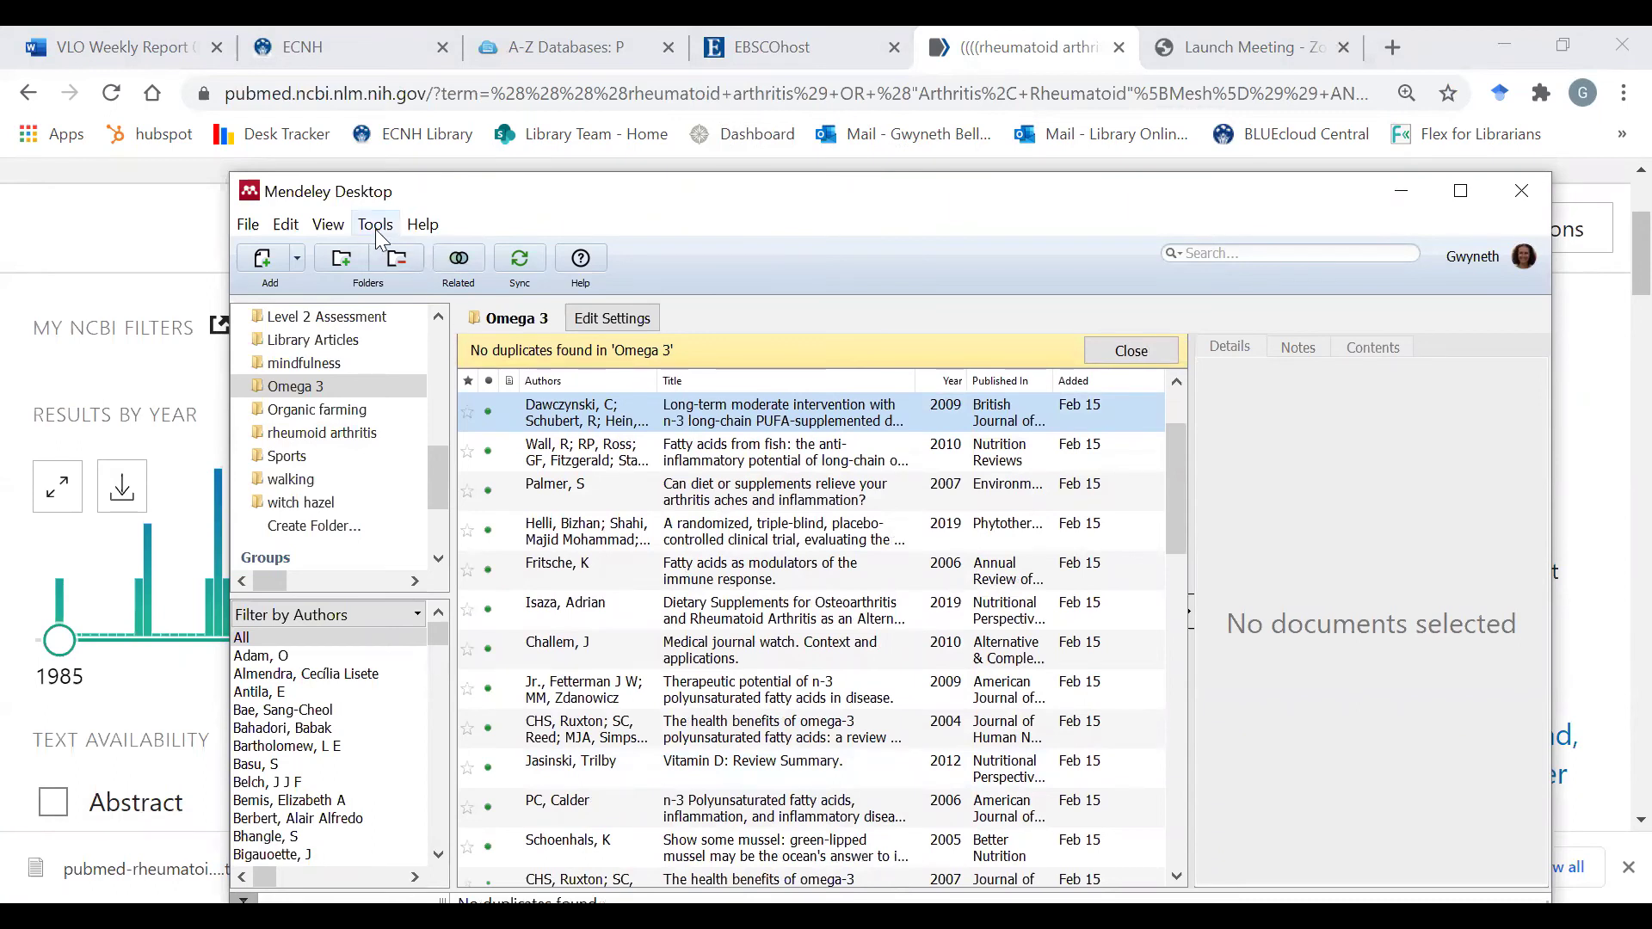
scroll(404, 365, "up", 10)
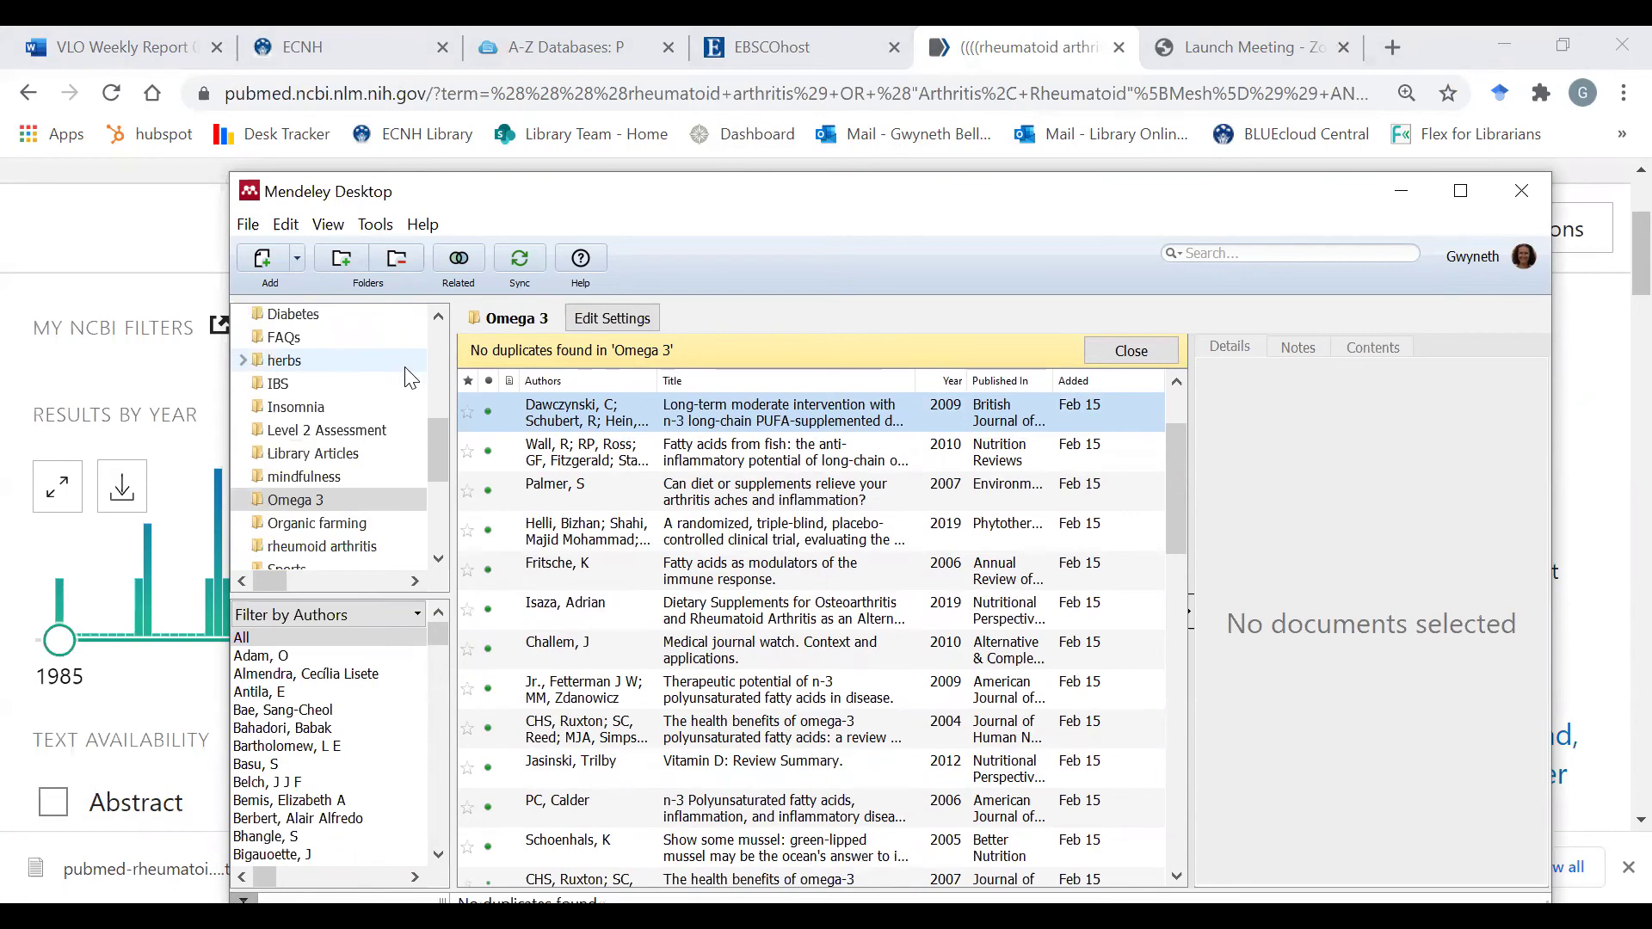
Check All Documents for duplicates and merge the two CHALLEM 'INFLAMED!' records.
left_click(365, 395)
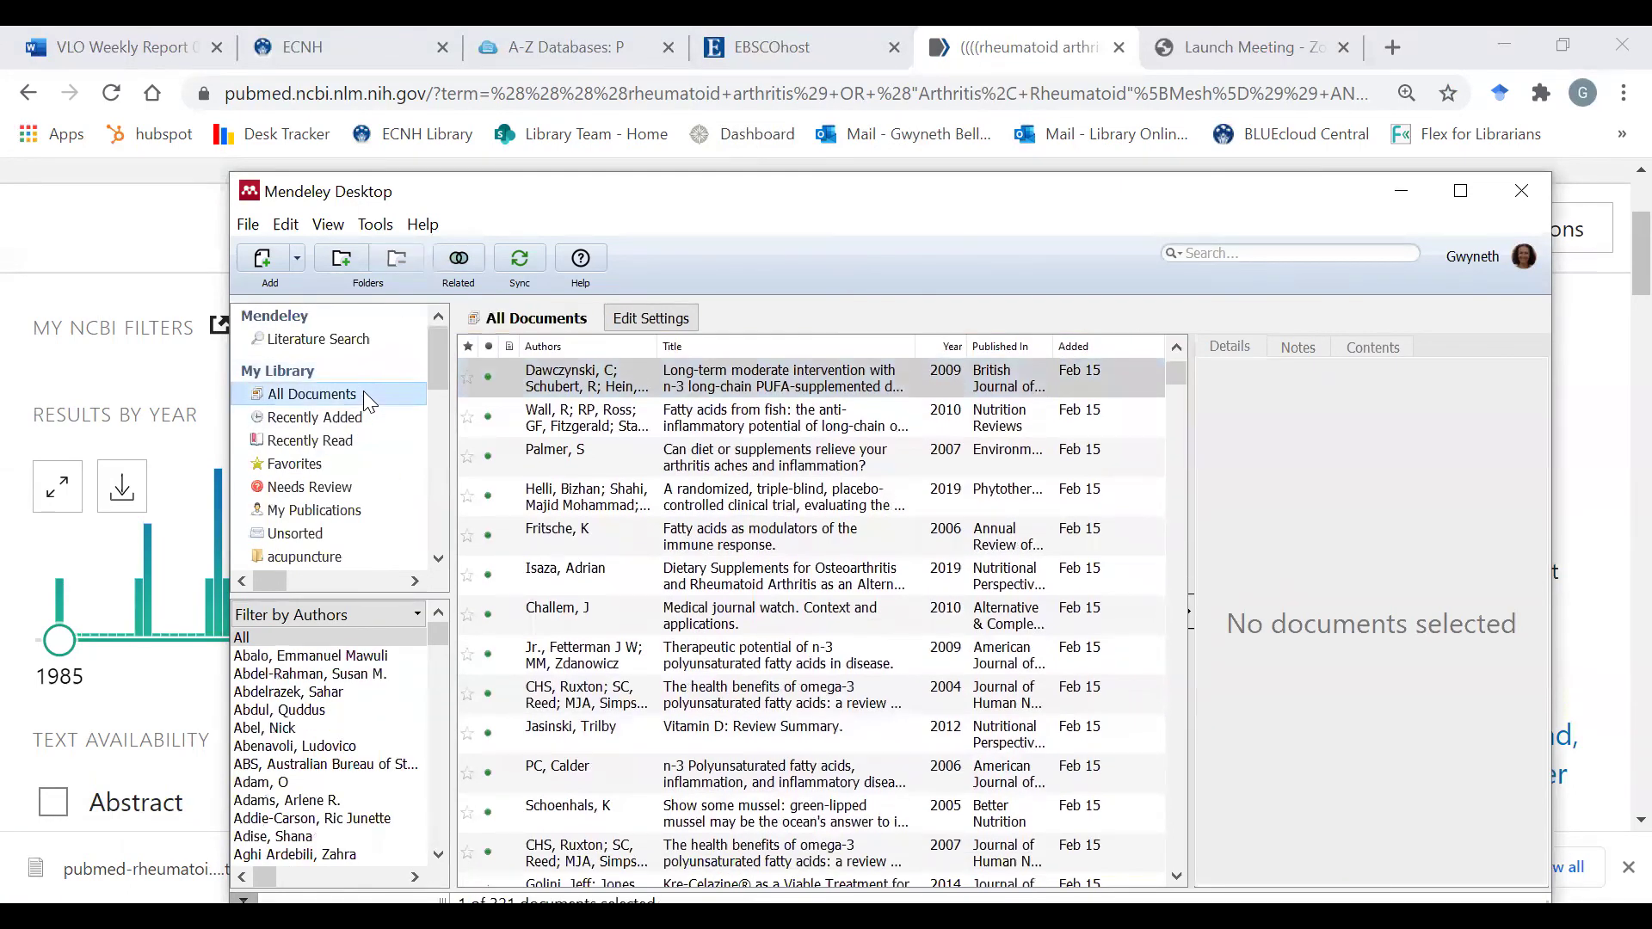
left_click(380, 226)
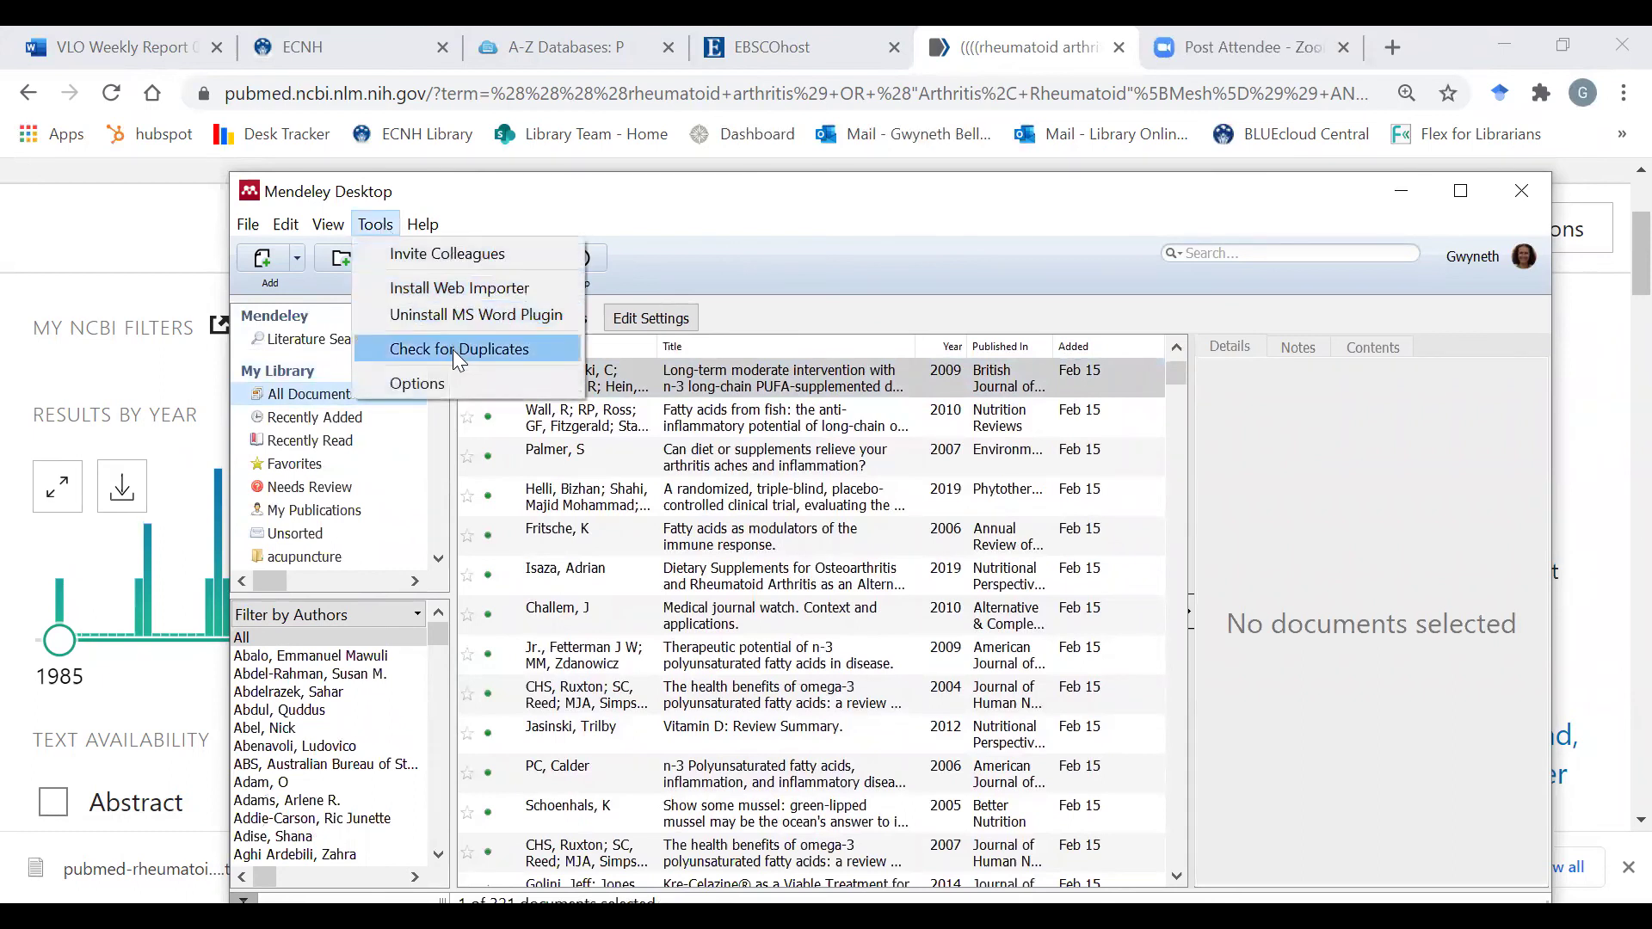
left_click(457, 346)
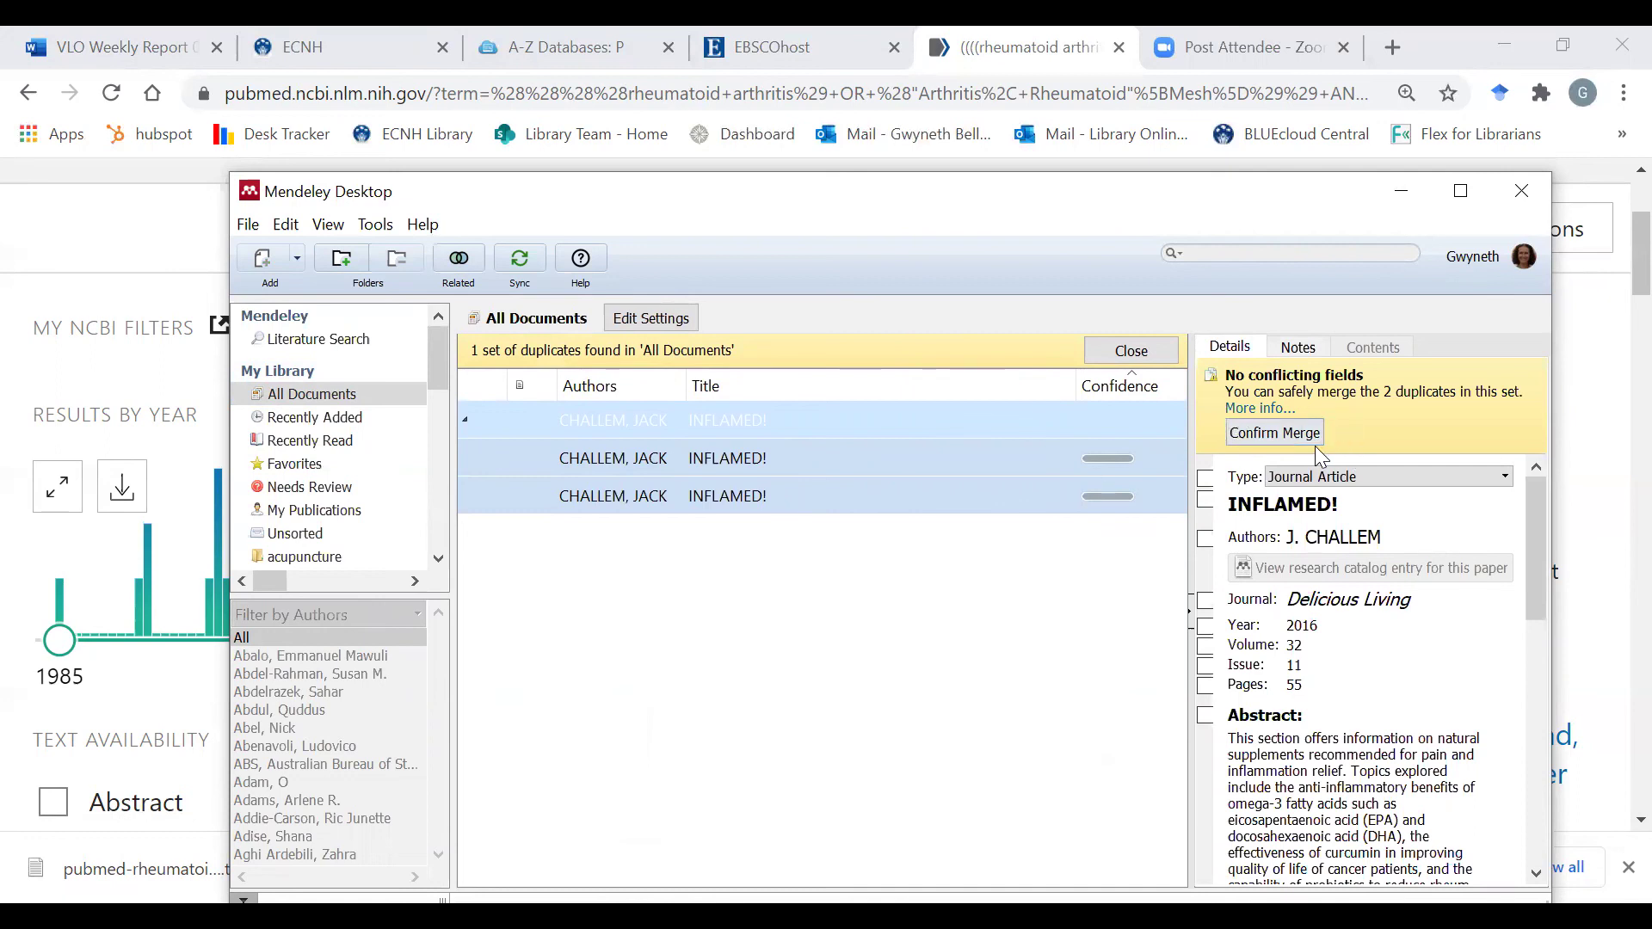
left_click(1283, 435)
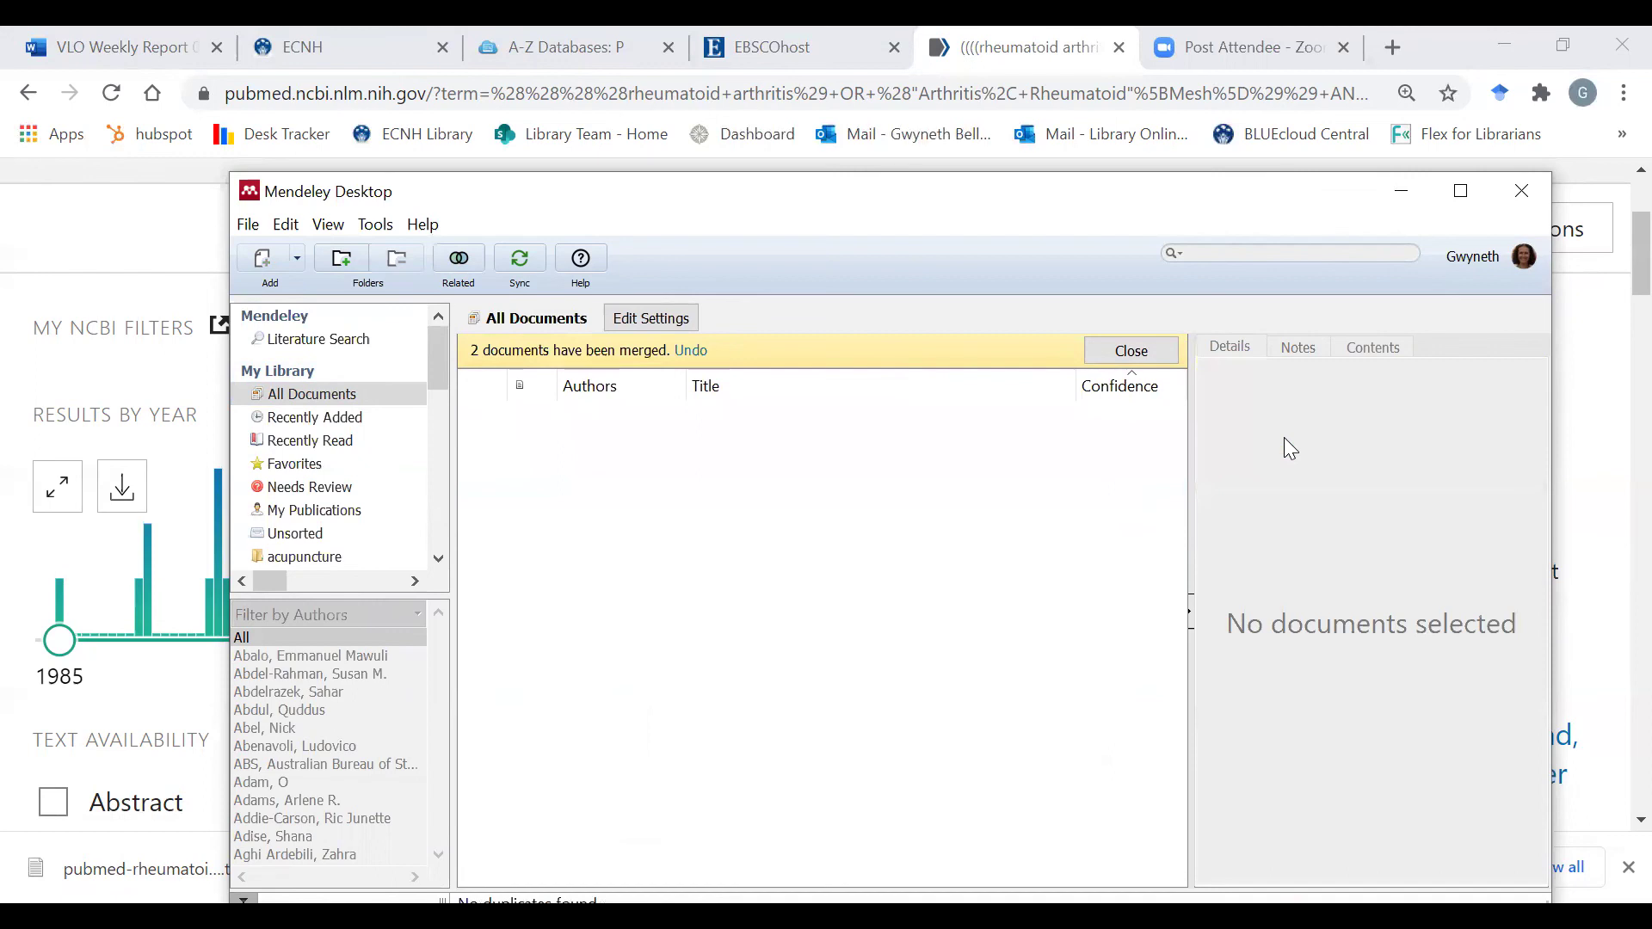